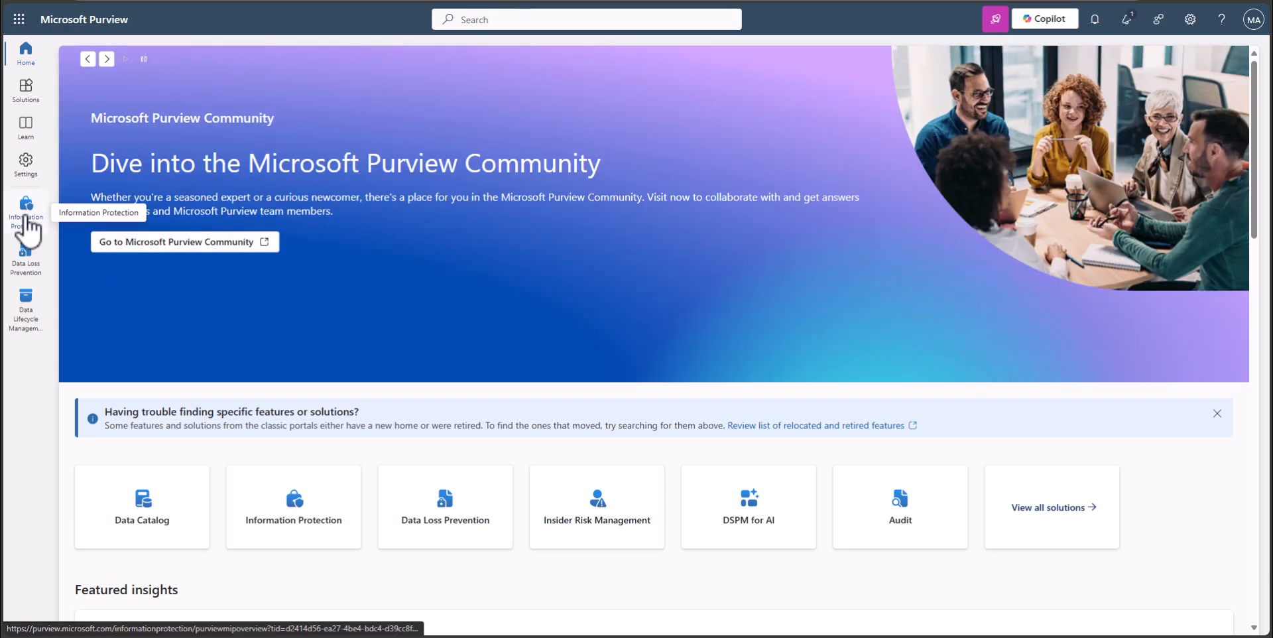
- Start a new sublabel under the Highly Confidential sensitivity label in Information Protection
click(27, 214)
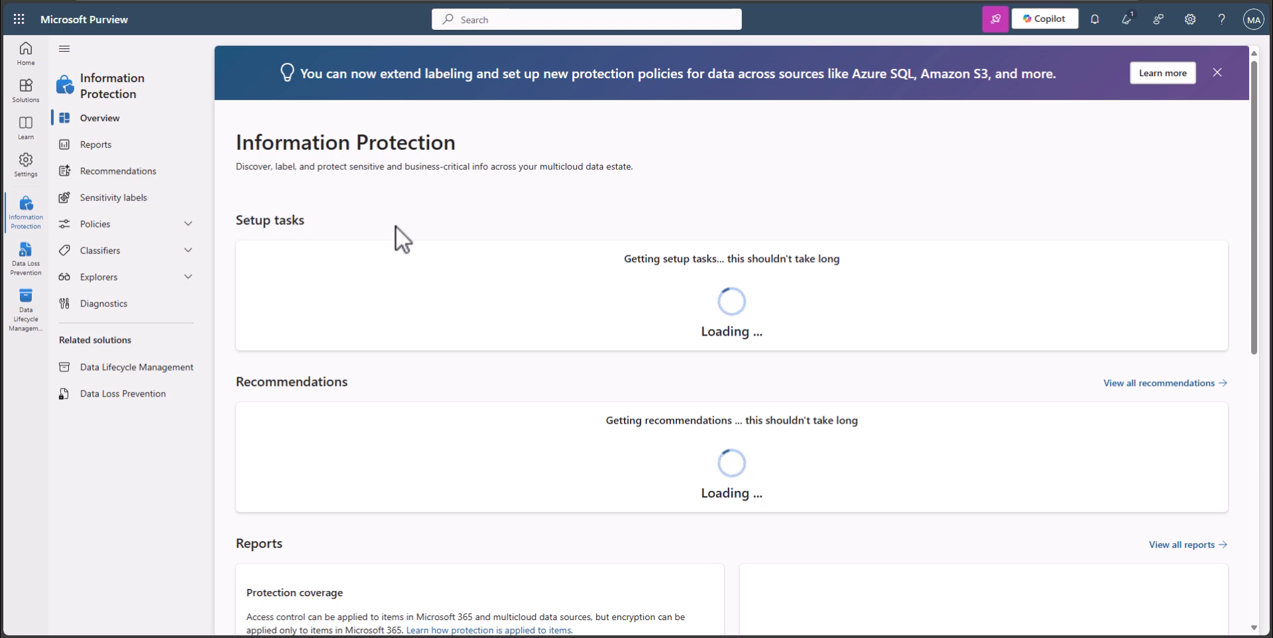
click(130, 205)
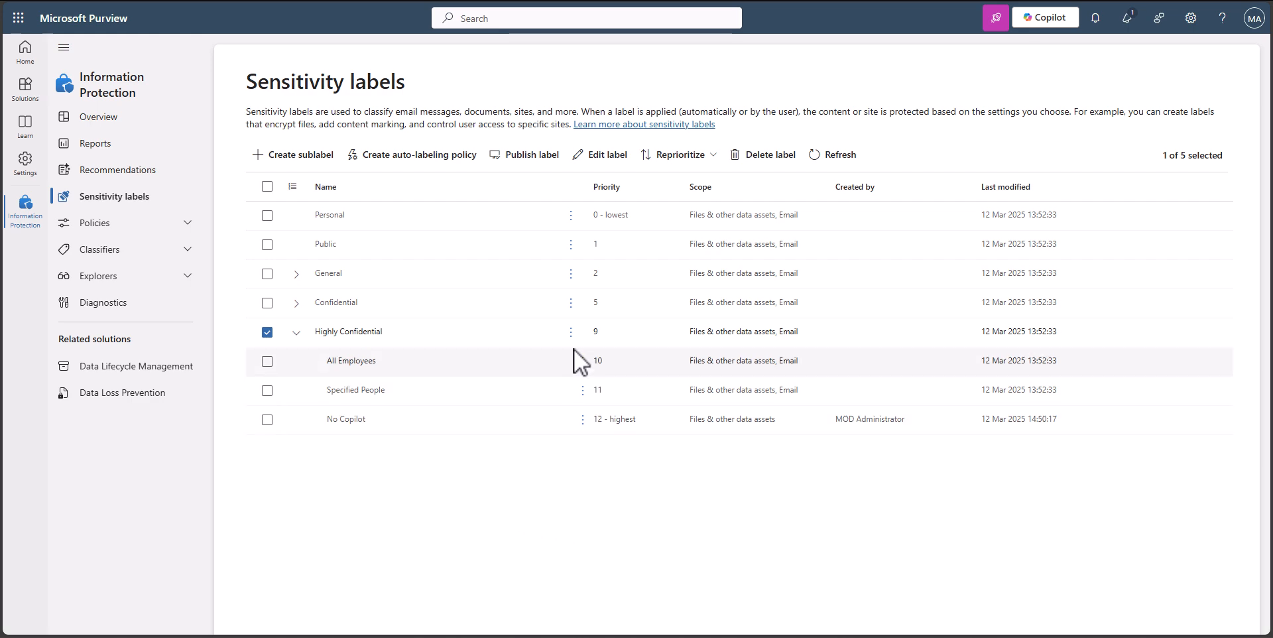
click(571, 332)
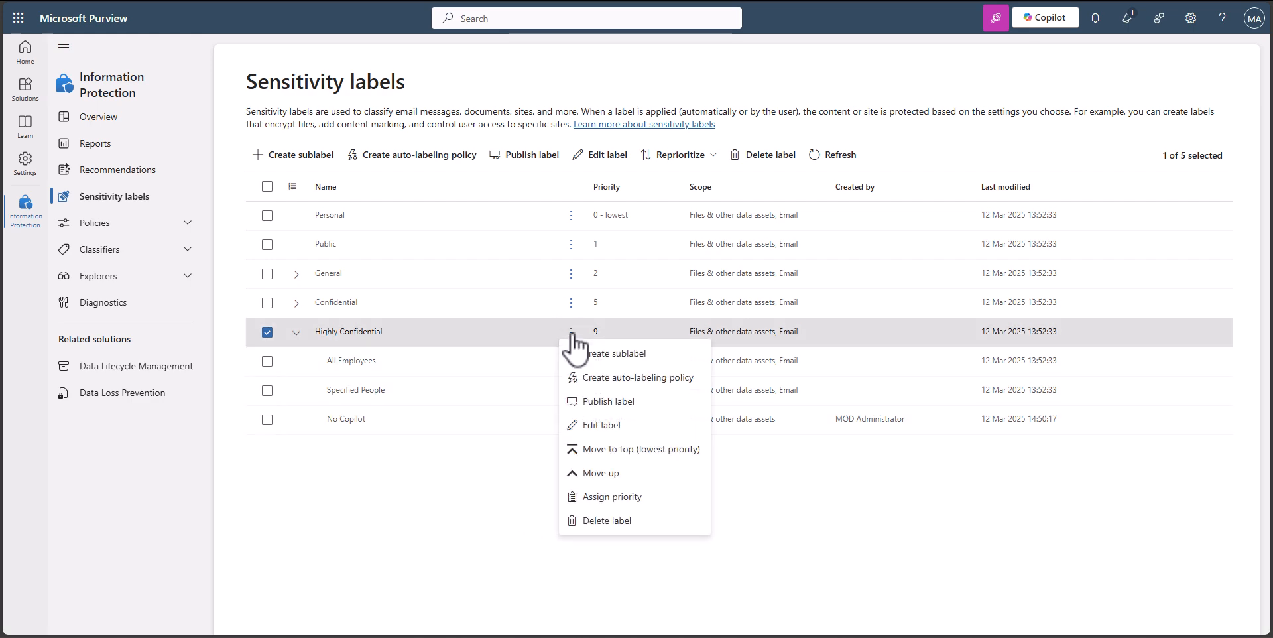
click(630, 358)
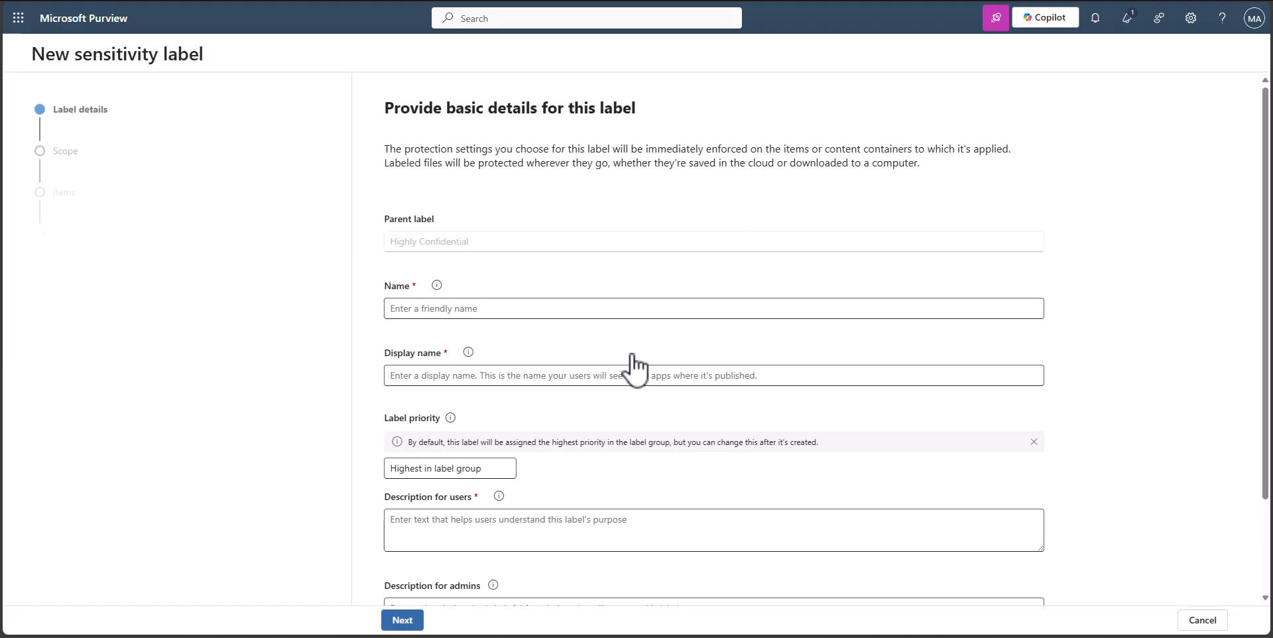
- Enter Finance Team as both the name and the display name of the new label
click(509, 308)
text(Finance Te)
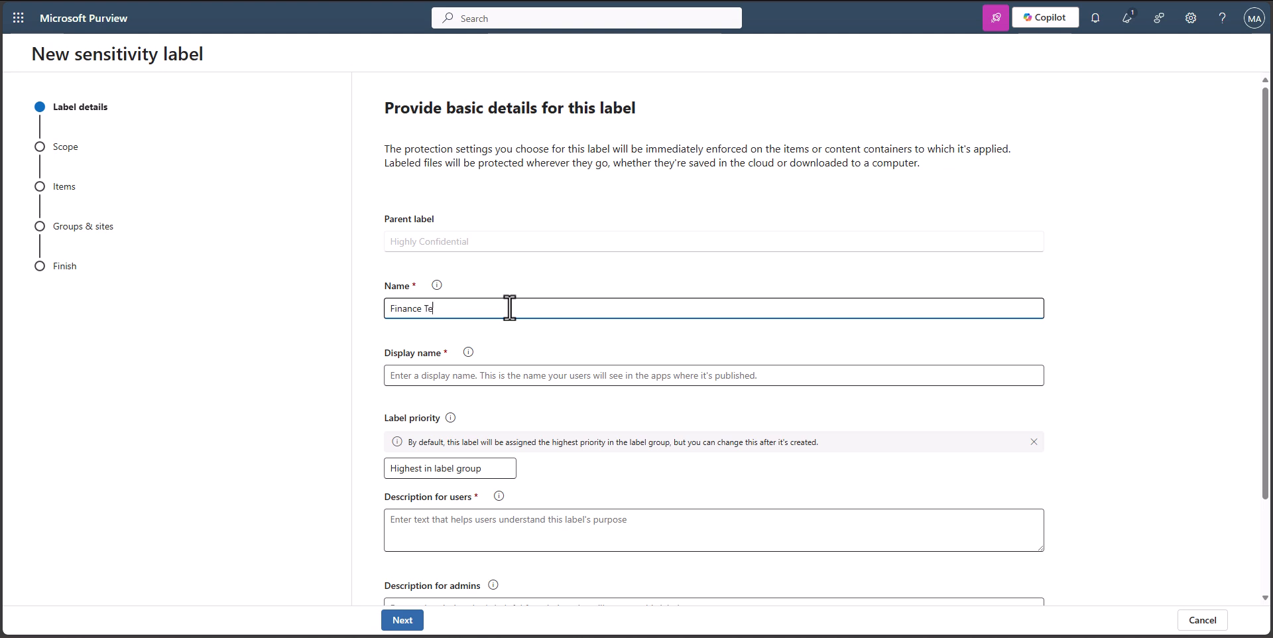
drag(446, 308, 386, 317)
key(ctrl+c)
click(453, 376)
key(ctrl+v)
- Set the user and admin descriptions to "This is for the Finance team only, all other users will have permissions removed from the documents"
click(467, 521)
text(This is )
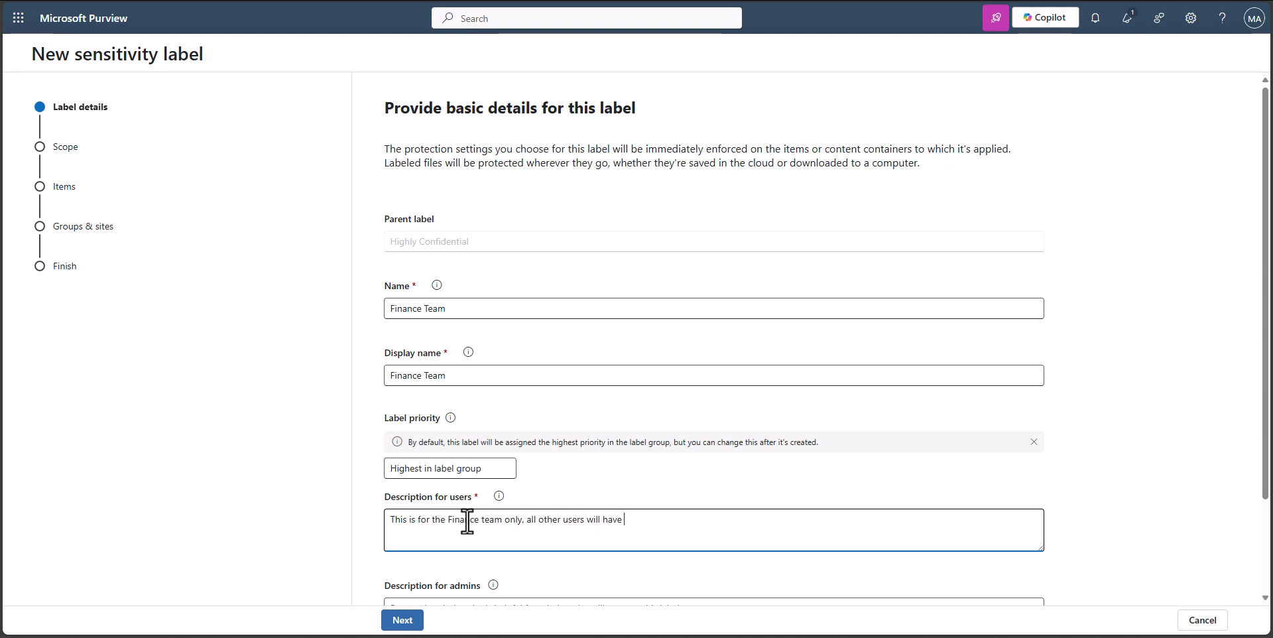
text(s)
scroll(815, 404, down, 2)
key(ctrl+a)
key(ctrl+c)
click(500, 490)
key(ctrl+v)
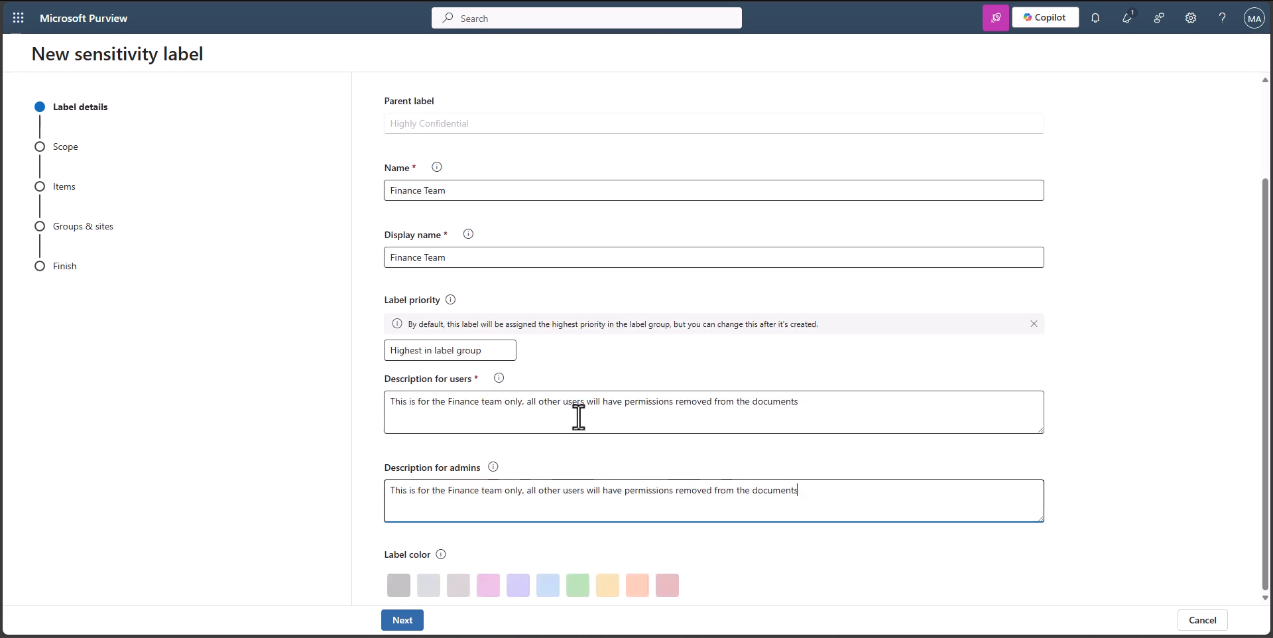
click(401, 620)
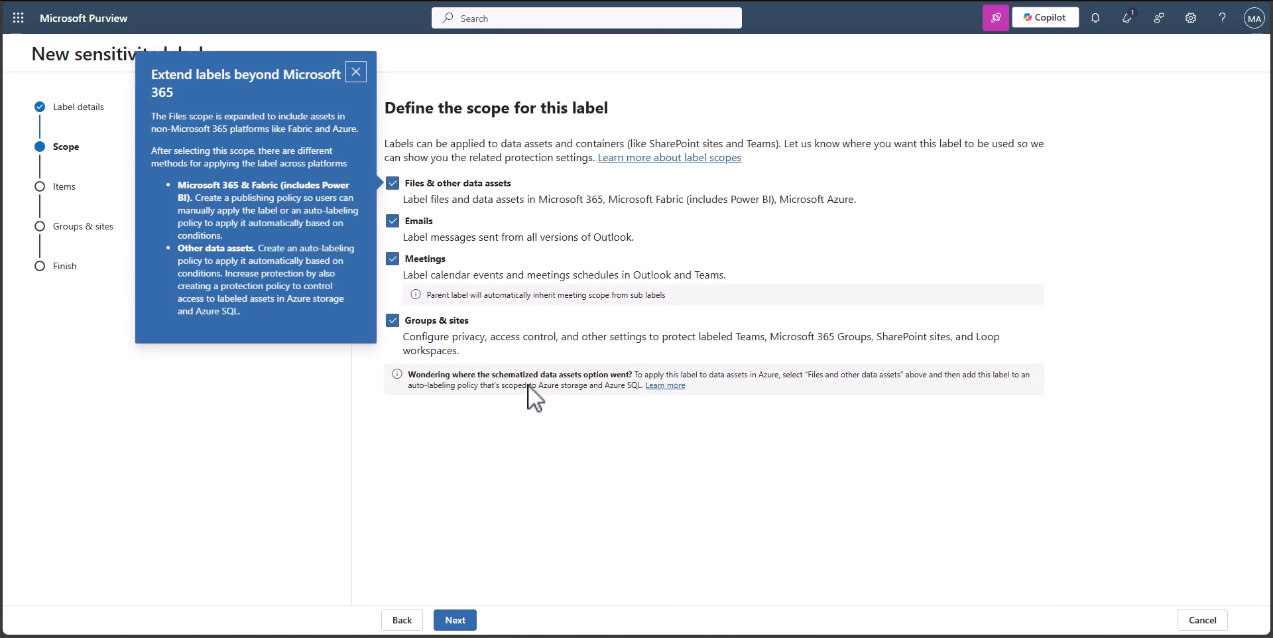
- Limit the label scope to files and other data assets by excluding emails, meetings, and groups and sites
click(356, 72)
click(393, 222)
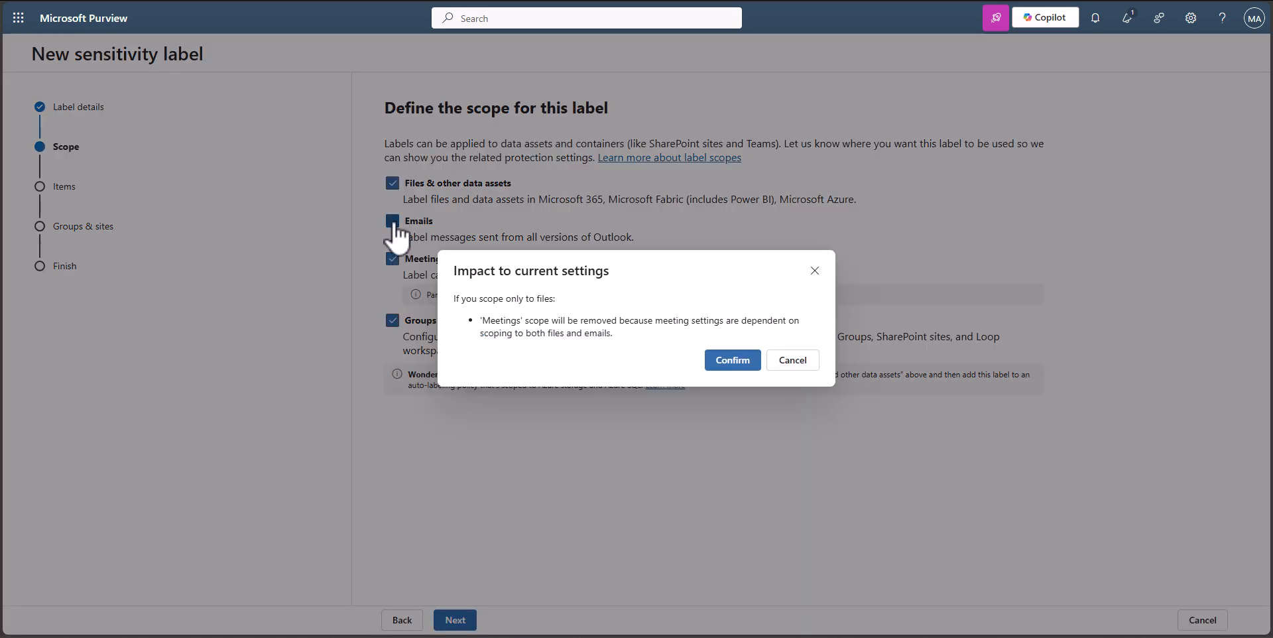
click(736, 348)
click(393, 344)
click(456, 620)
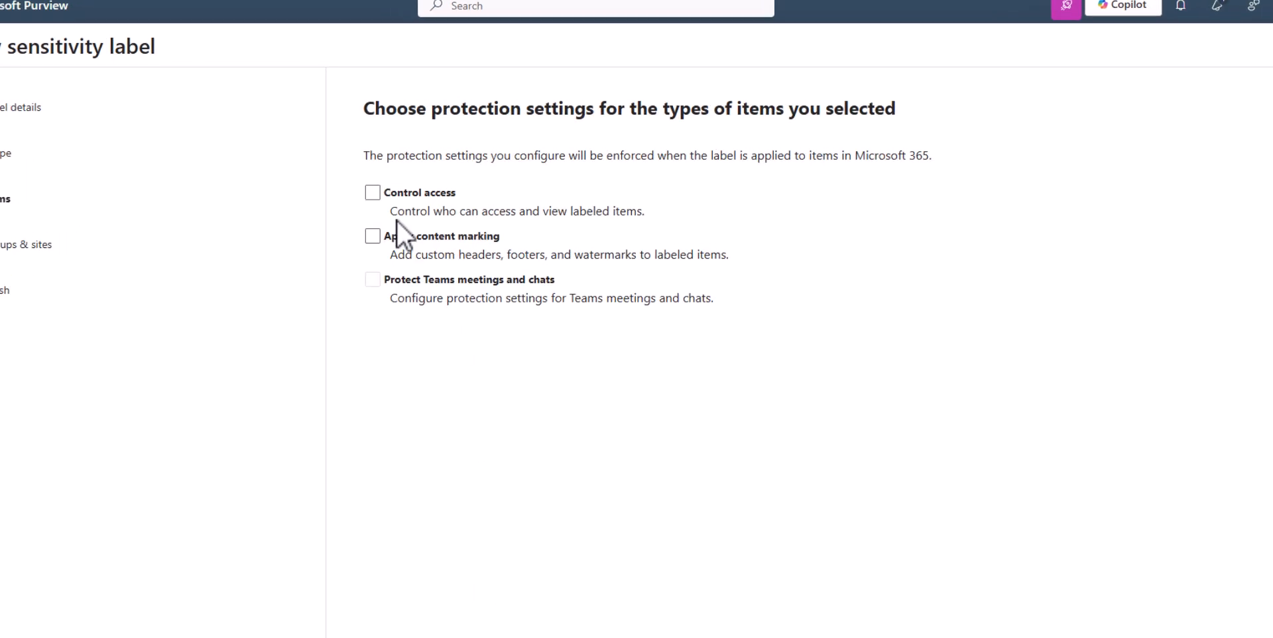
- Turn on access control for the label and add all users and groups in the organization to a permission assignment
click(384, 195)
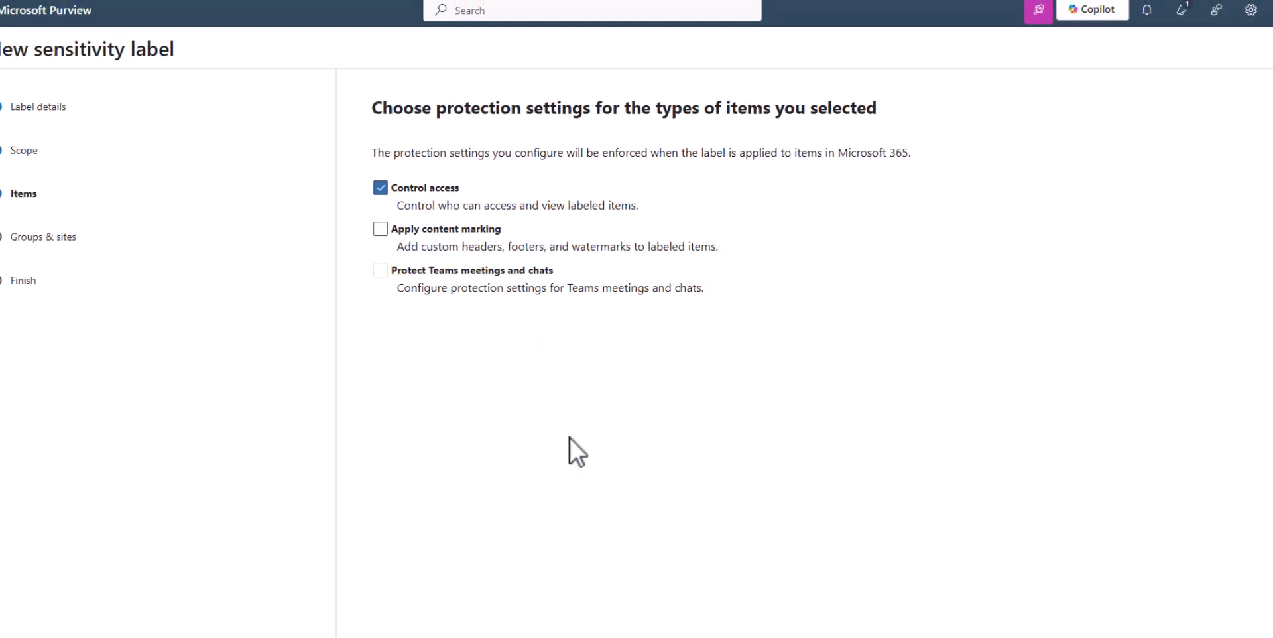
click(456, 620)
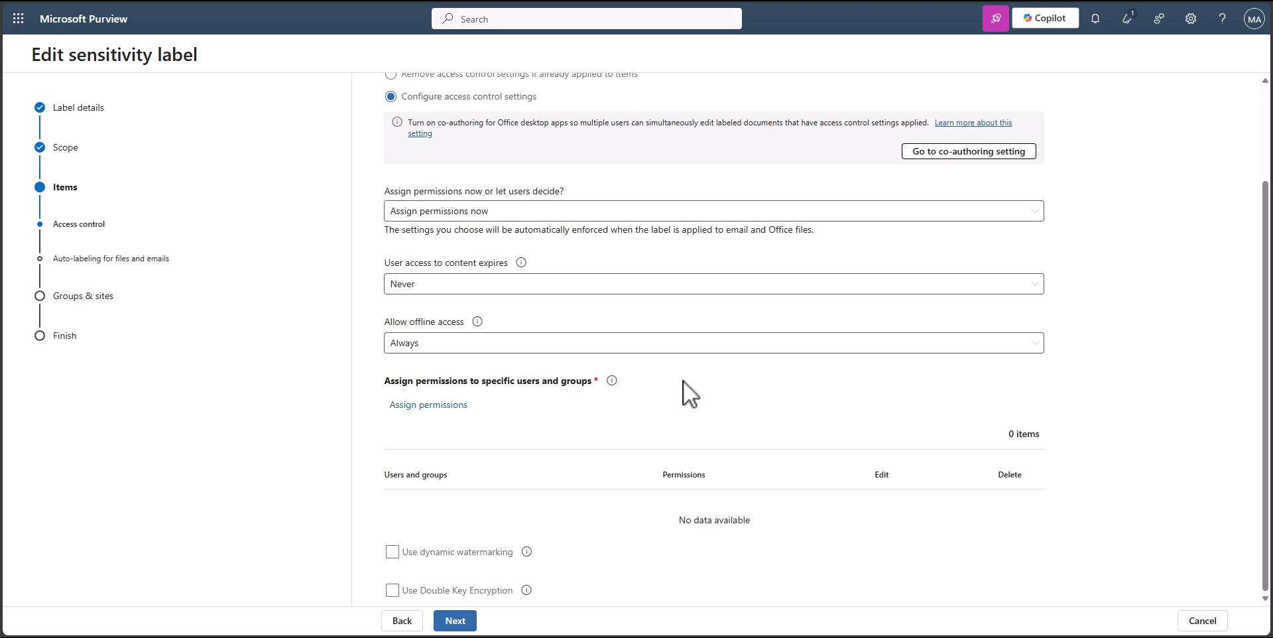
click(435, 405)
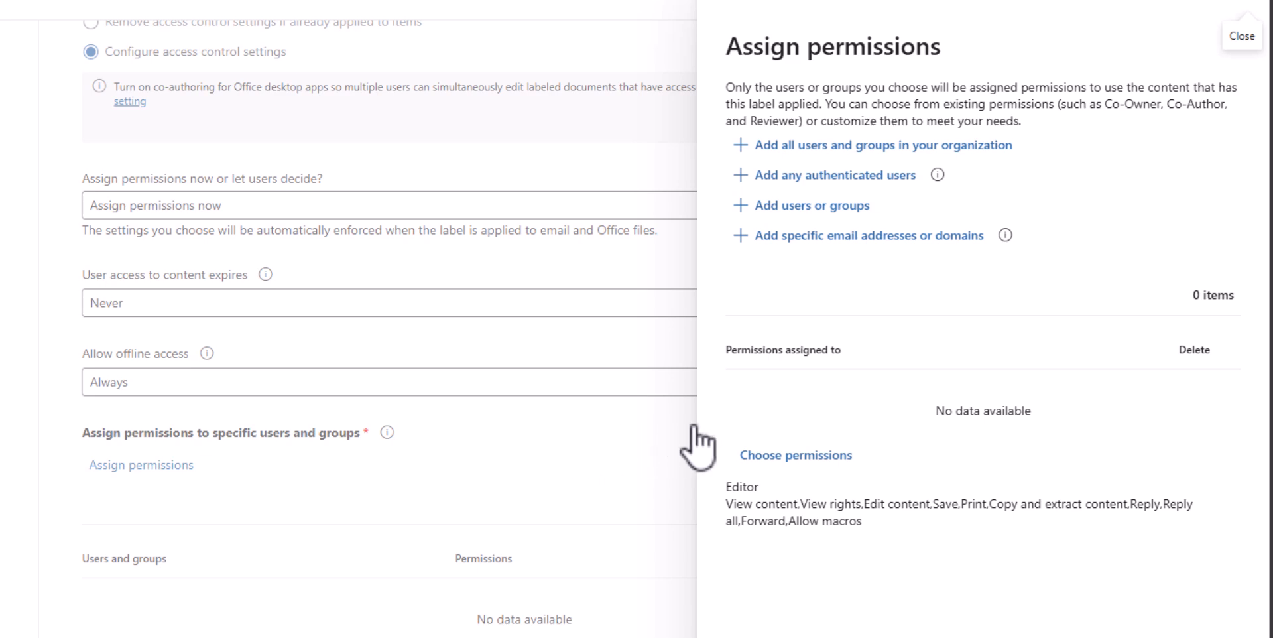
click(825, 154)
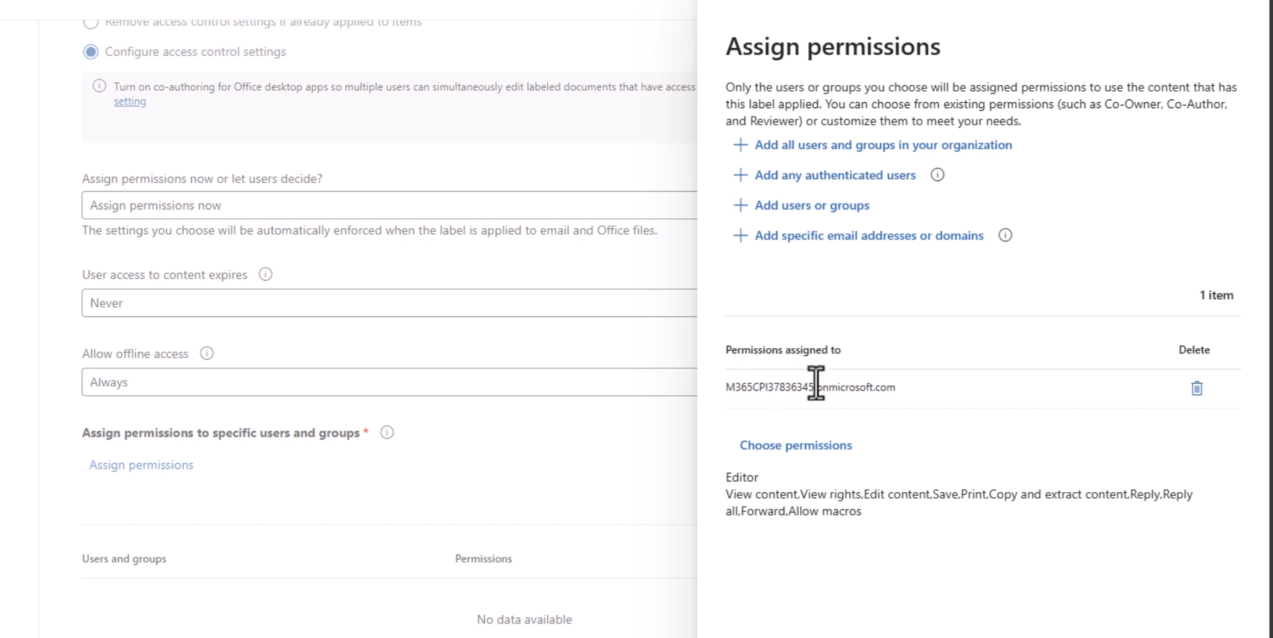
- Preview the Viewer rights for the organization-wide assignment, and set its permission level to Restricted Editor
click(817, 445)
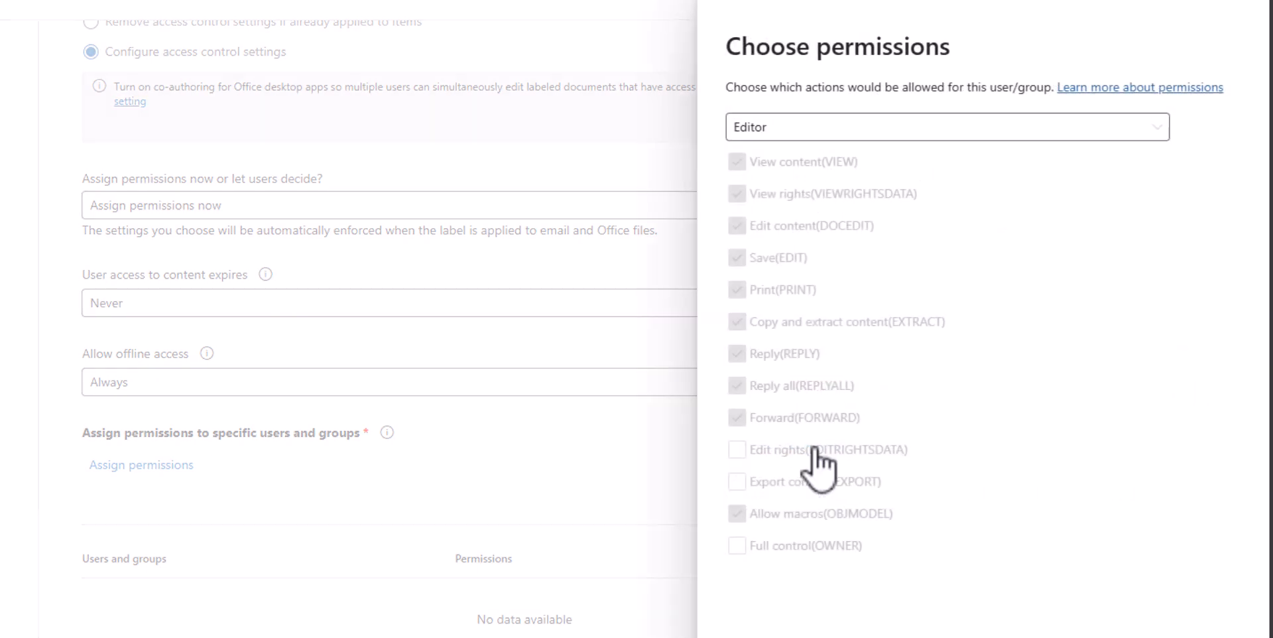
click(842, 133)
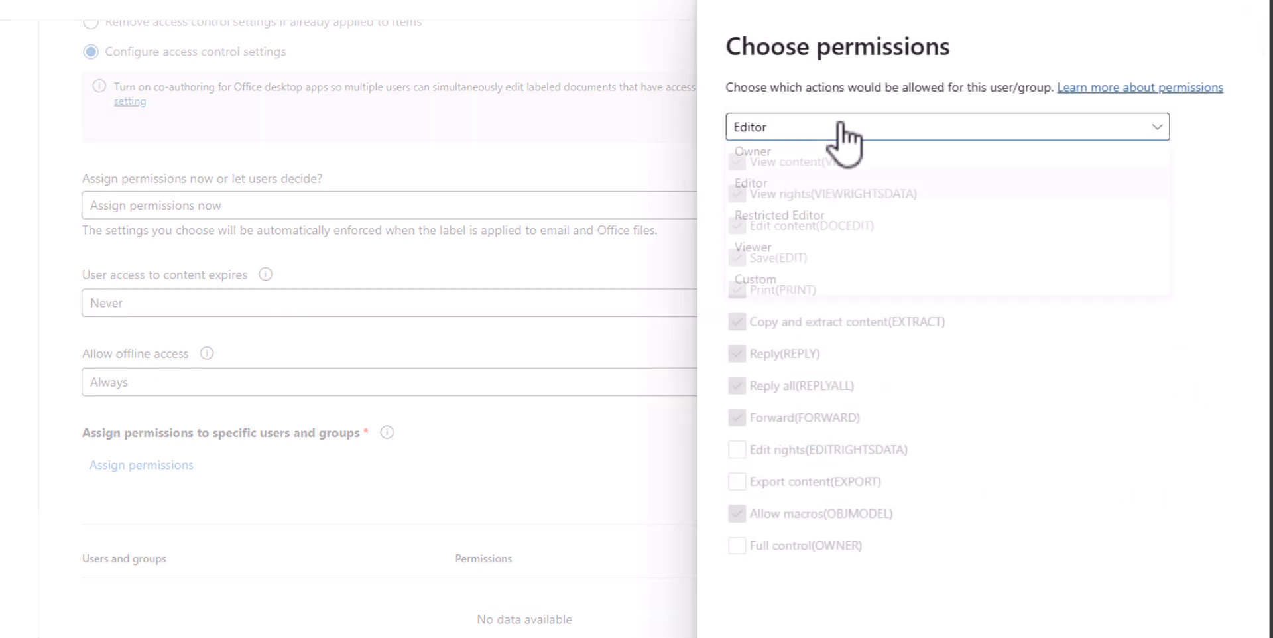
click(799, 254)
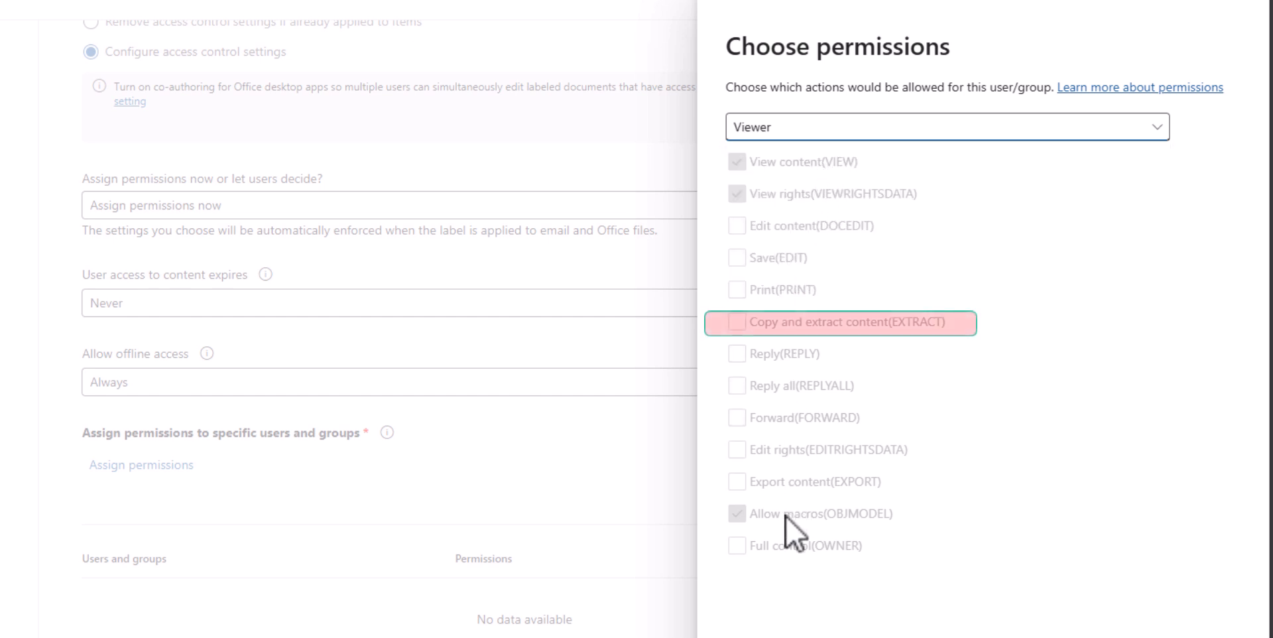
click(827, 133)
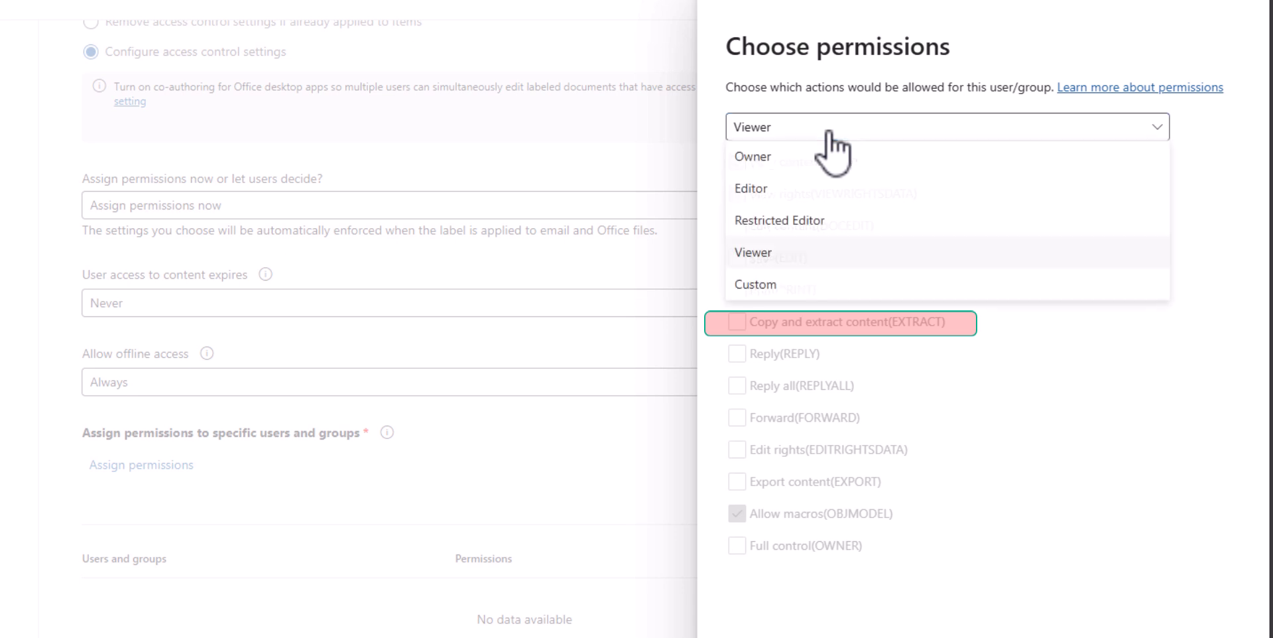
click(805, 235)
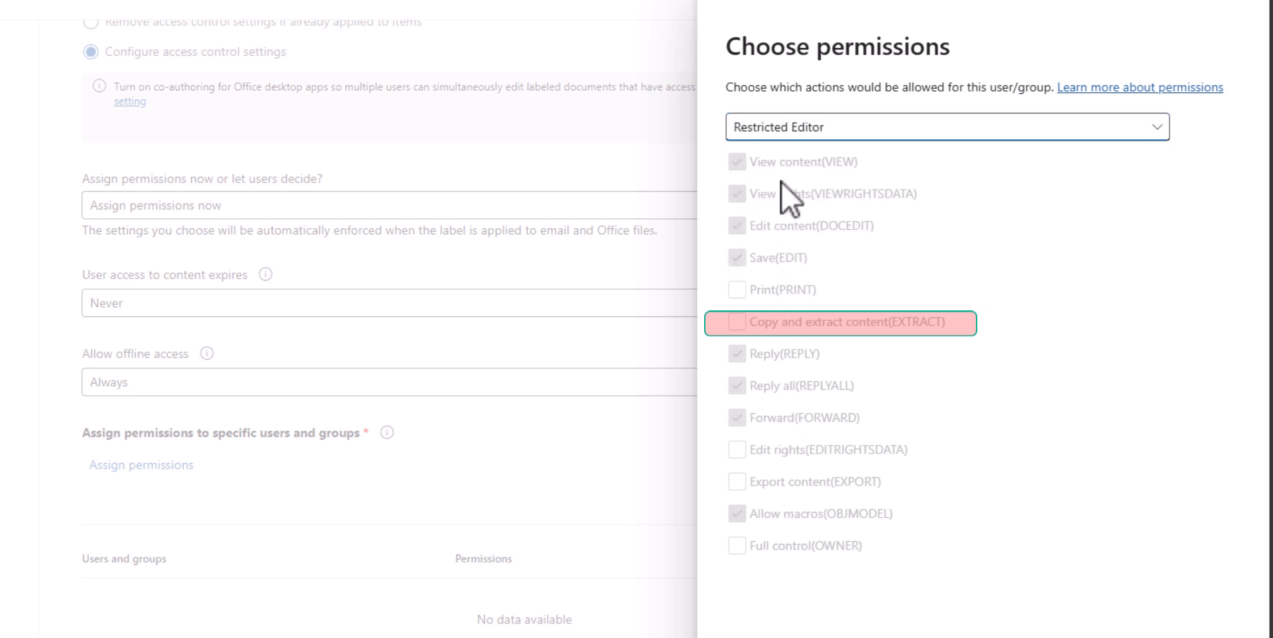
- Switch to Custom permissions and grant every right except copy and extract content and full control
click(838, 130)
click(799, 286)
click(736, 225)
click(737, 257)
click(737, 289)
click(738, 353)
click(737, 385)
click(737, 417)
click(737, 449)
click(737, 481)
click(737, 513)
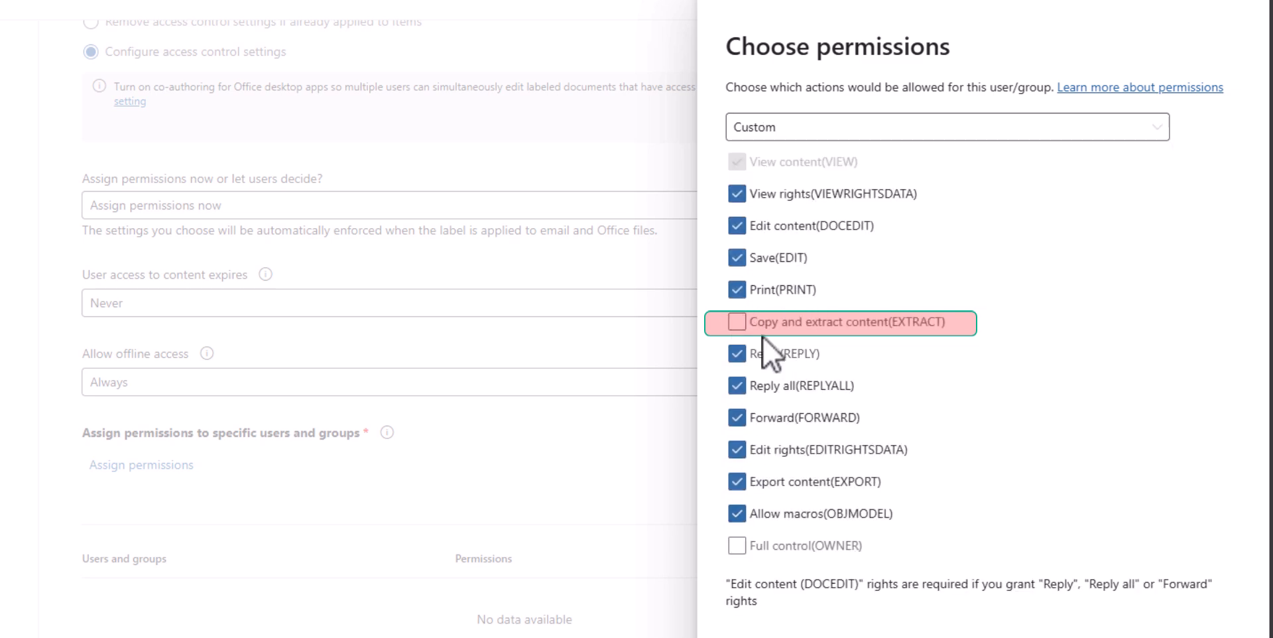
- Set the organization-wide permission level to Restricted Editor and save the assignment
click(829, 126)
click(806, 219)
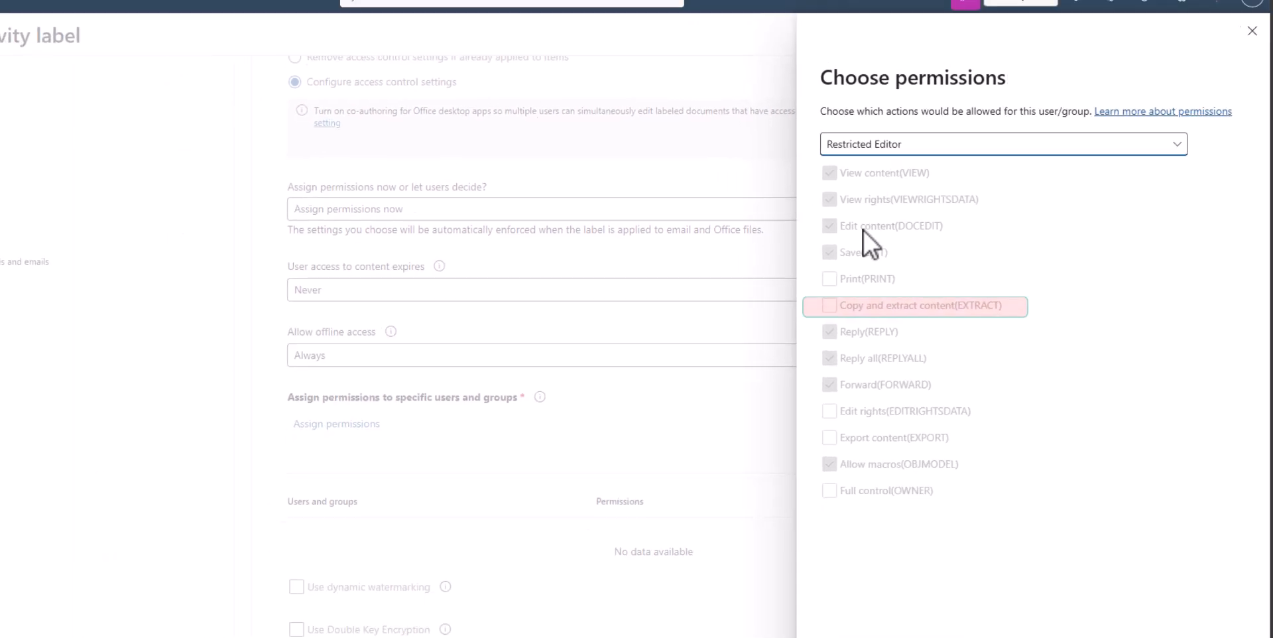
click(884, 612)
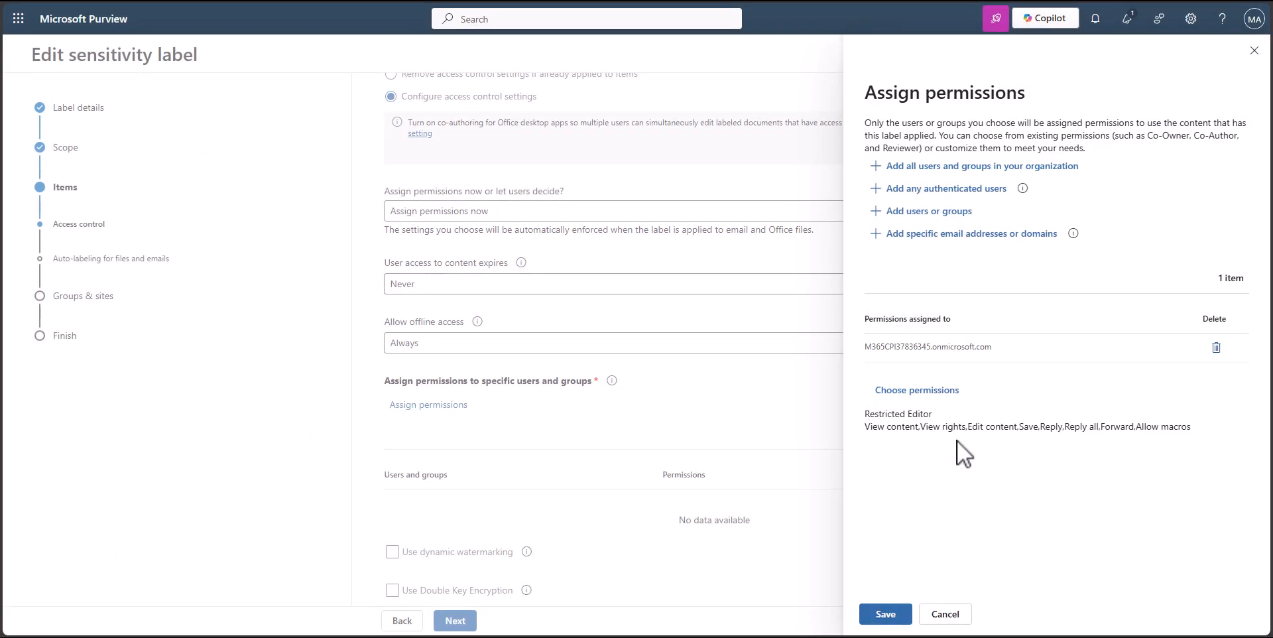
click(892, 617)
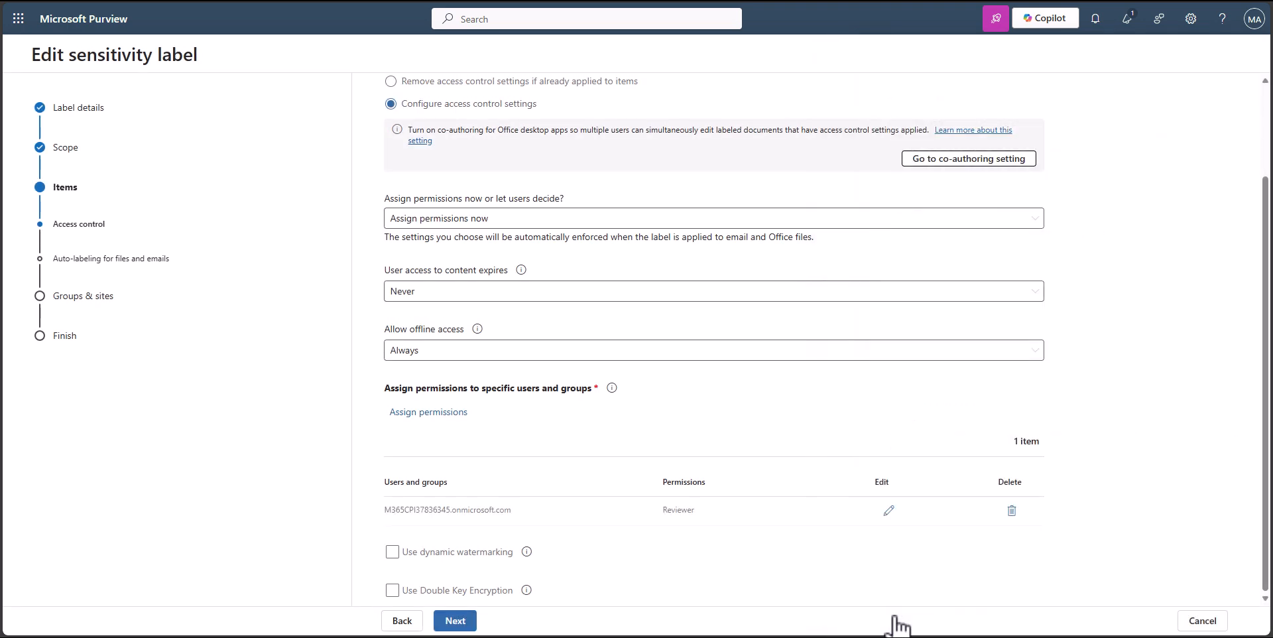
- Start another permission assignment, search the directory for the intended user by first name, and add that user
click(432, 412)
click(935, 211)
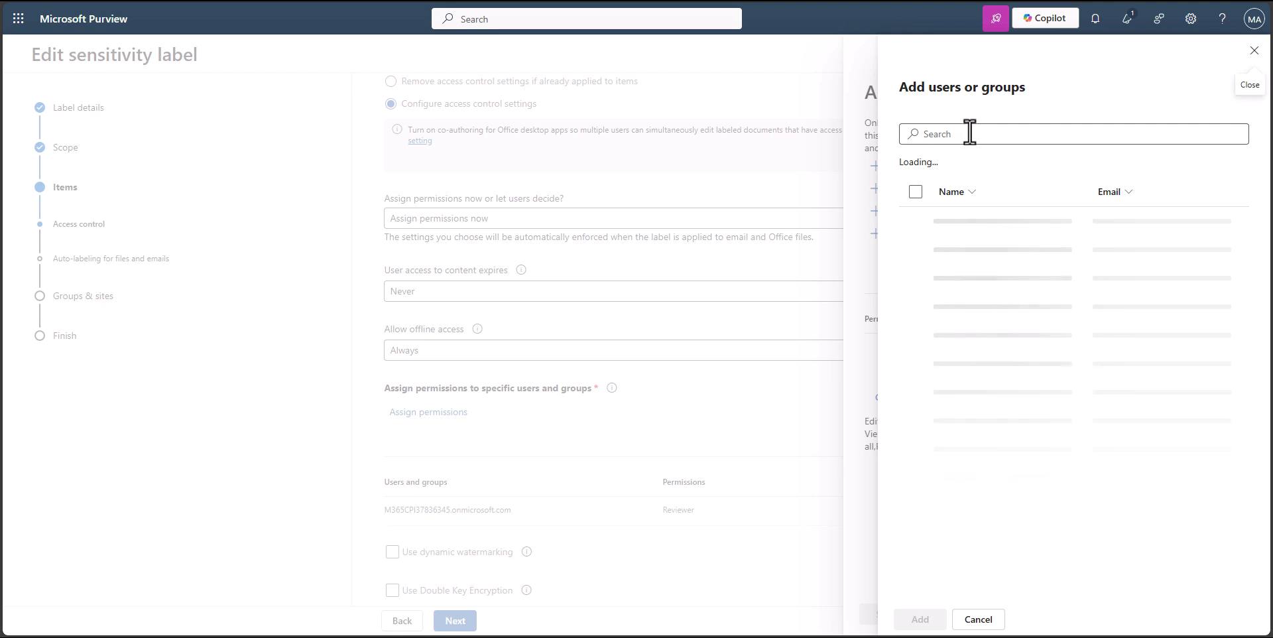
click(962, 136)
text(a)
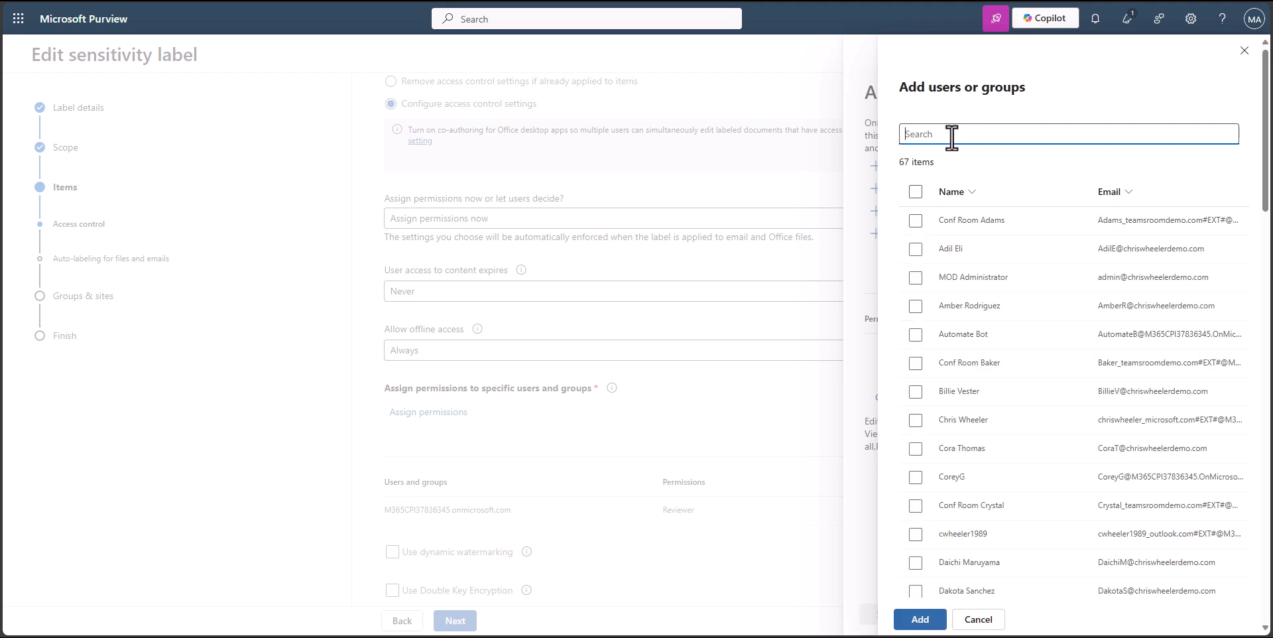
click(916, 219)
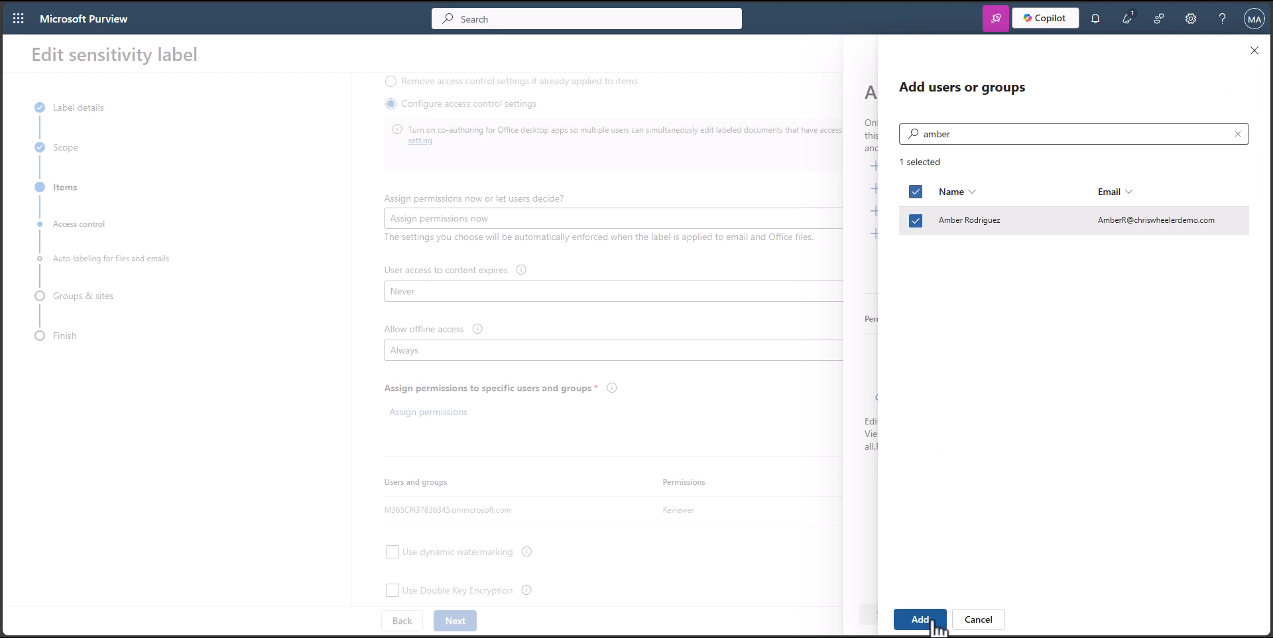
click(920, 619)
- Give the added user the Owner permission level and save the assignment
click(917, 391)
click(940, 163)
click(918, 199)
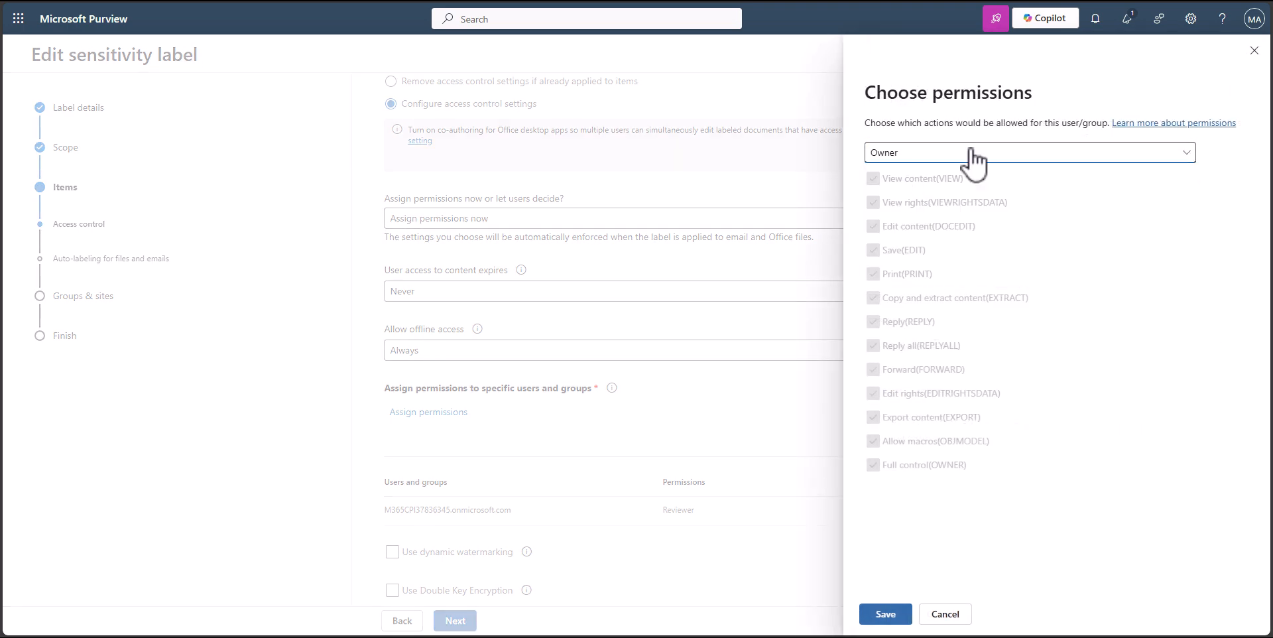
click(884, 612)
click(887, 611)
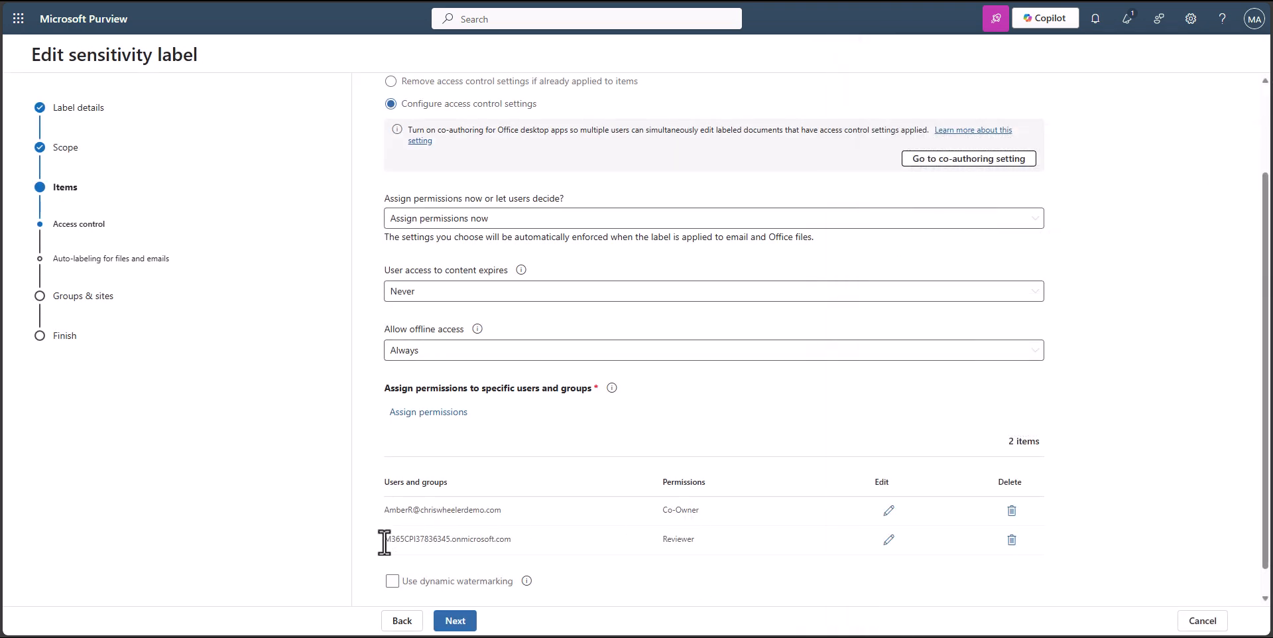
- Leave auto-labeling for files and emails off, skip the groups and sites settings, and save the Finance Team label
click(456, 621)
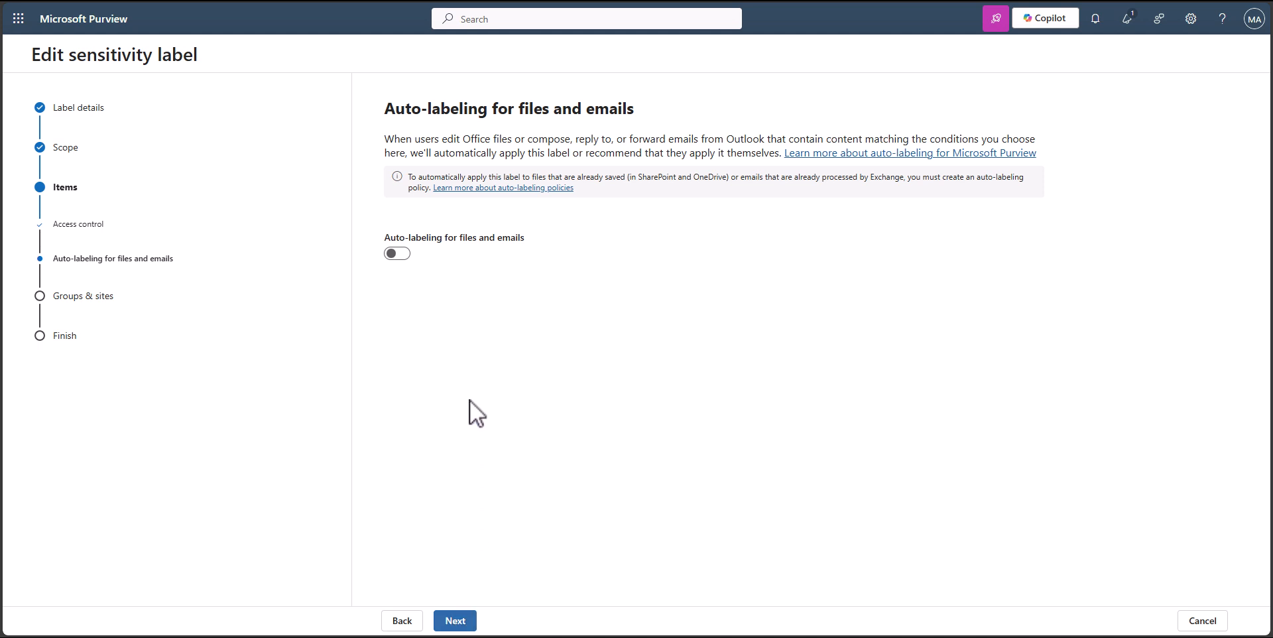
click(462, 620)
click(460, 621)
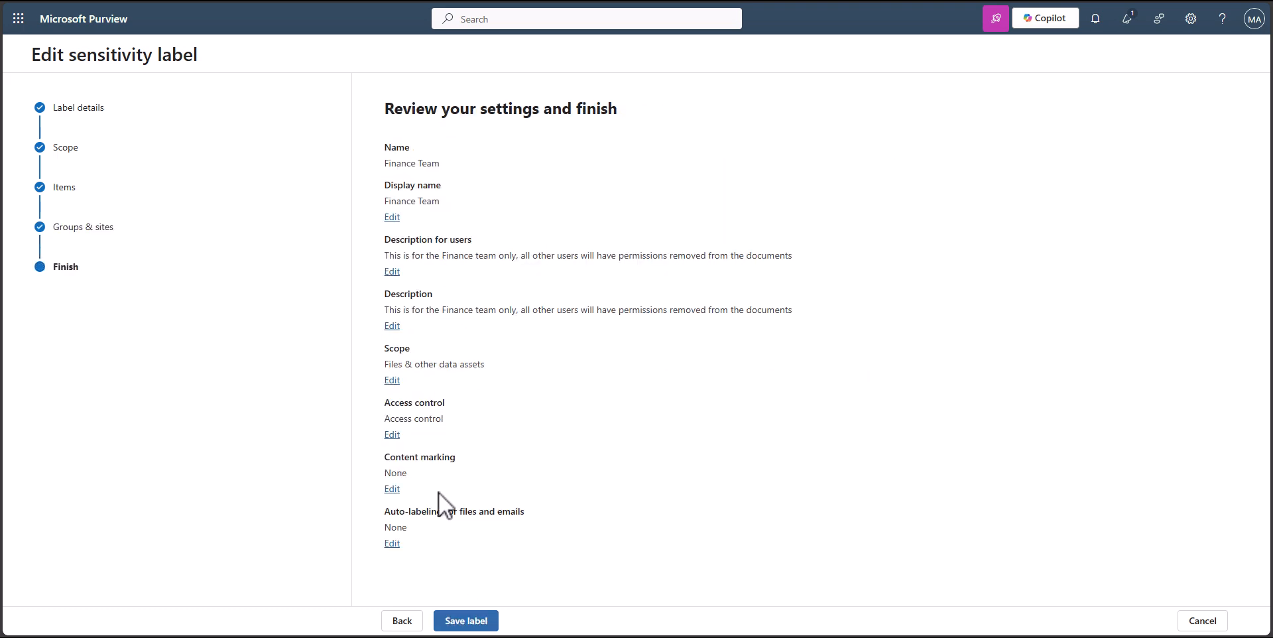
click(466, 620)
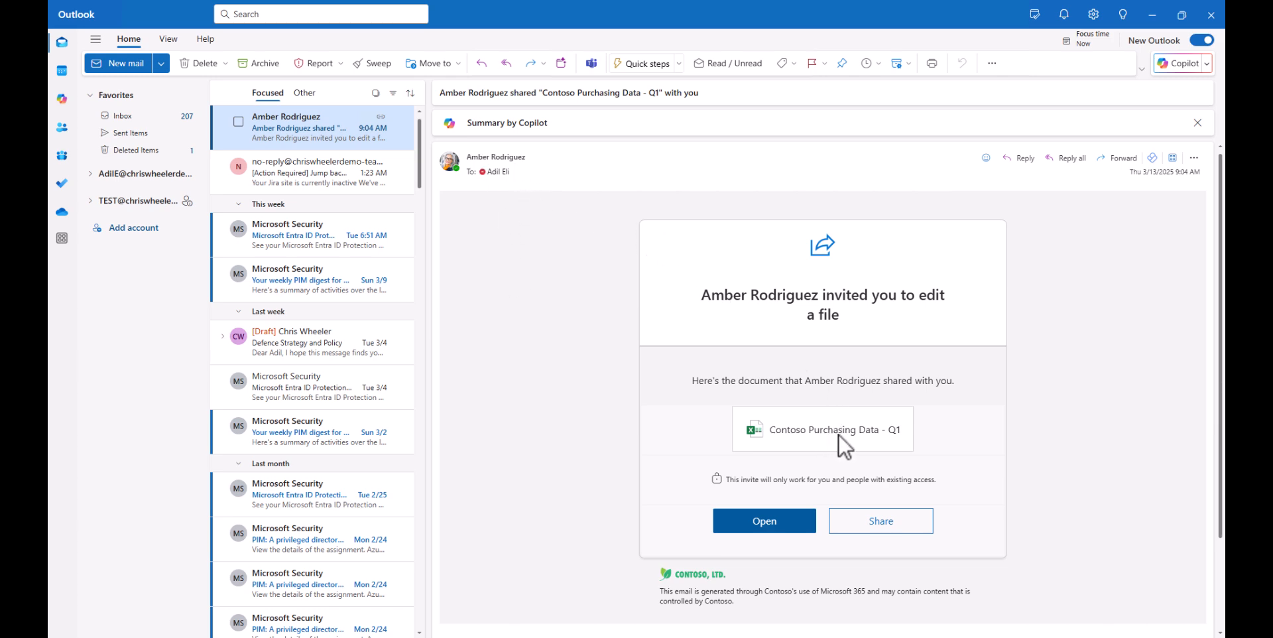
- From the sharing invitation in Outlook, open the Contoso Purchasing Data - Q1 workbook and check whether Copilot and cell commands are available
click(764, 524)
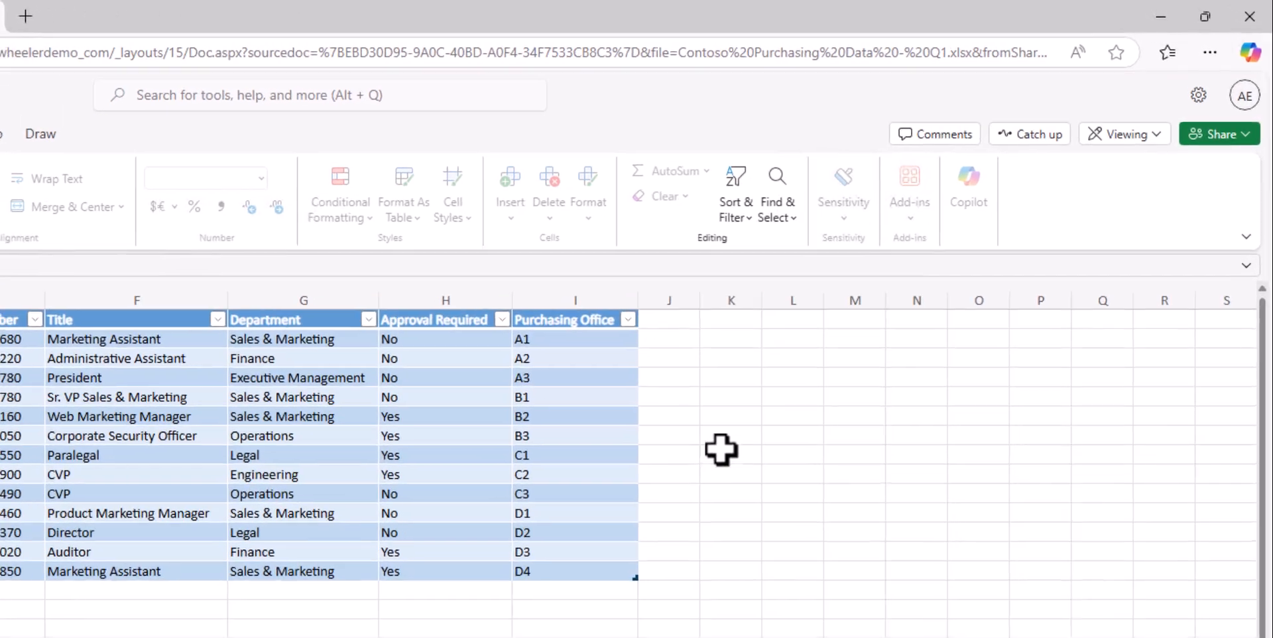
click(883, 288)
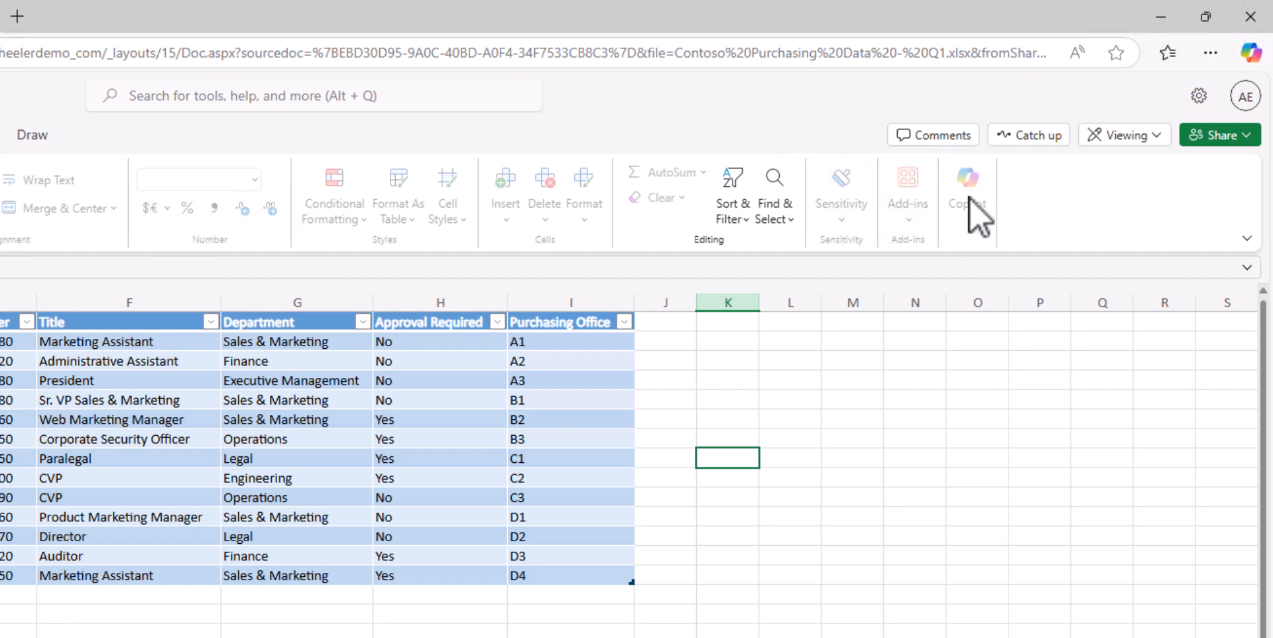
click(723, 512)
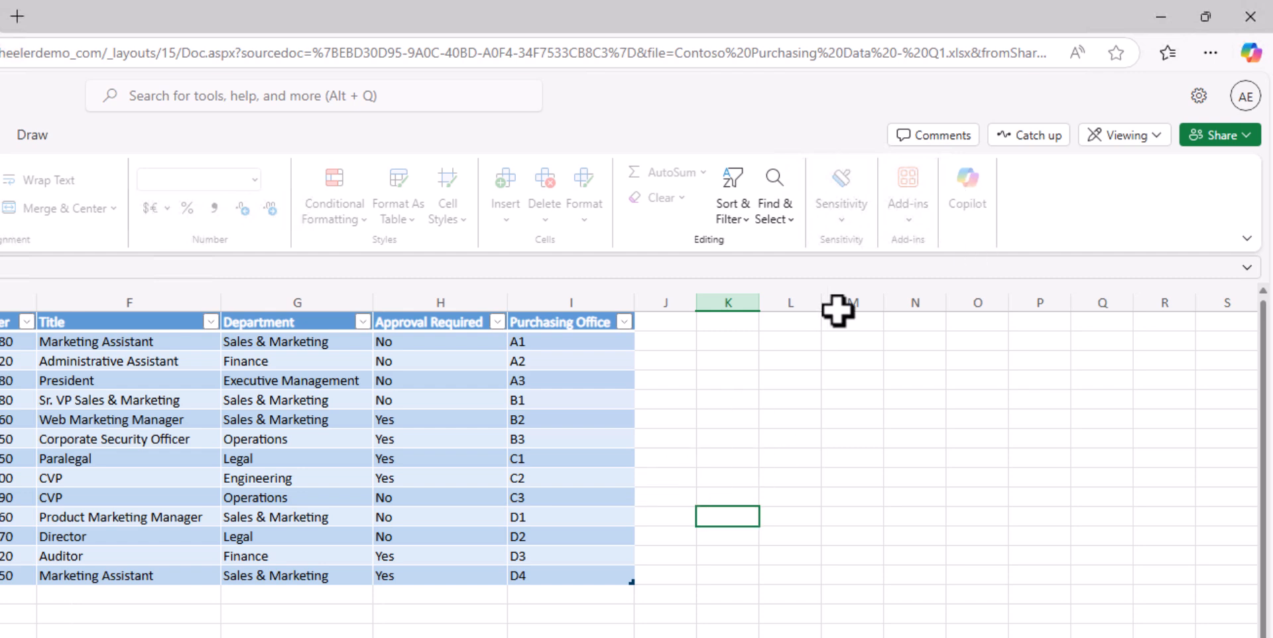
right_click(682, 405)
key(Escape)
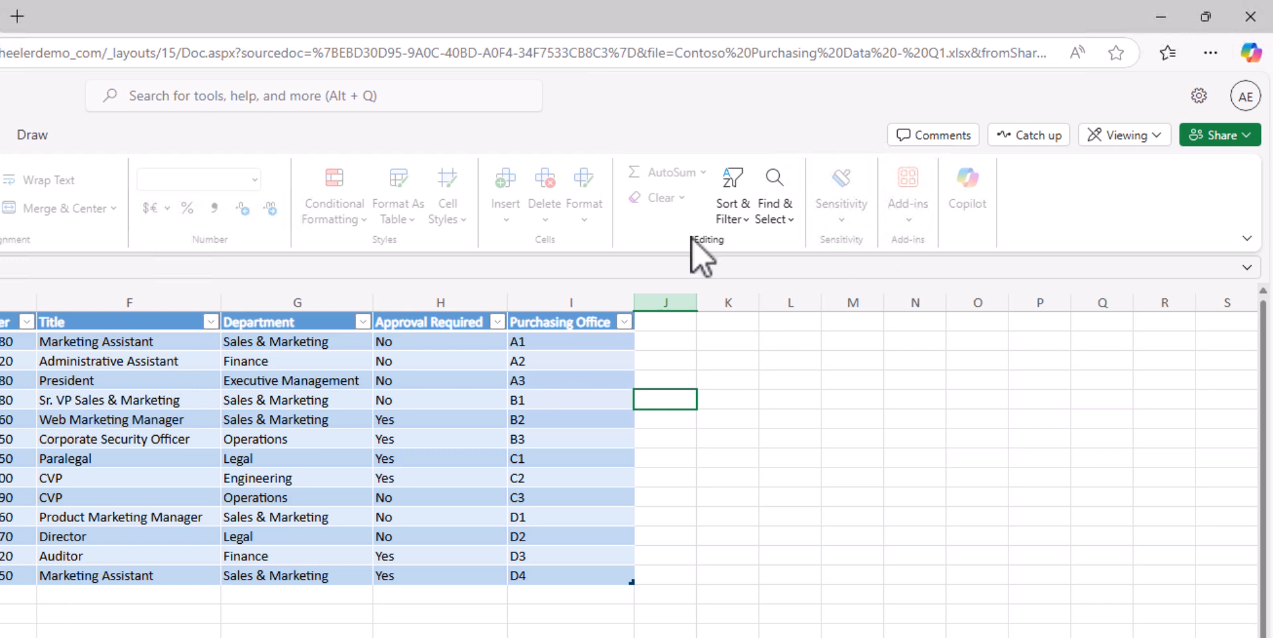
- Open the Q1 workbook in desktop Excel, decline changing the default opening preference, and review the permissions granted by its label
click(1124, 136)
click(1083, 253)
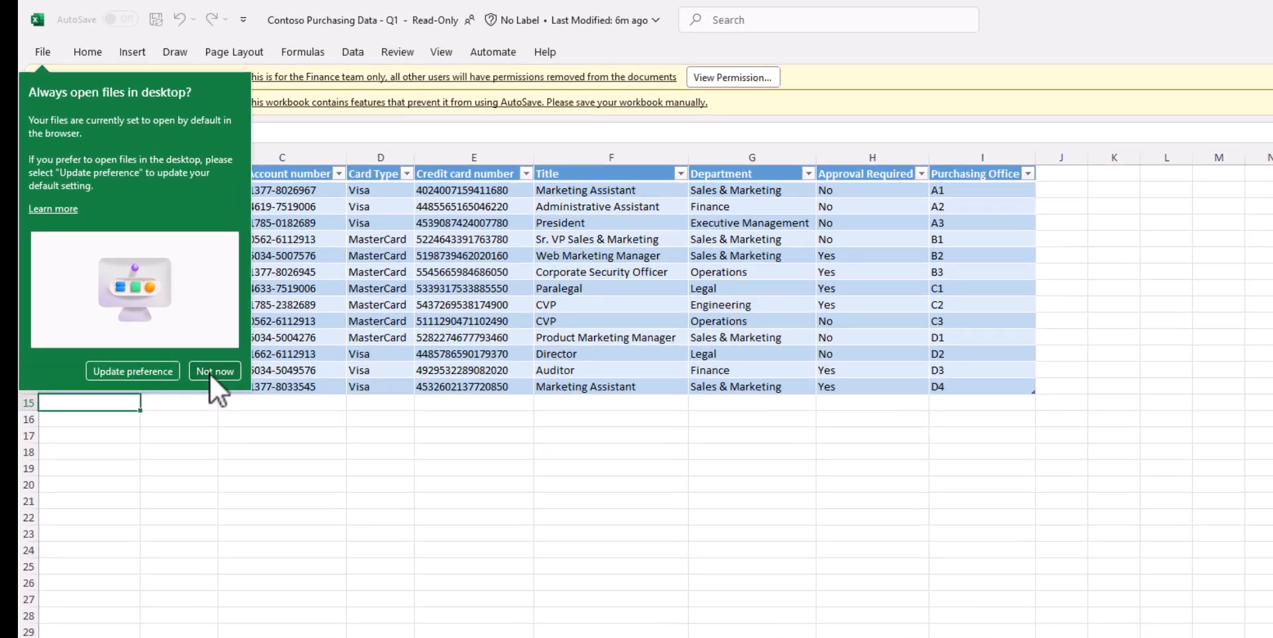
click(195, 278)
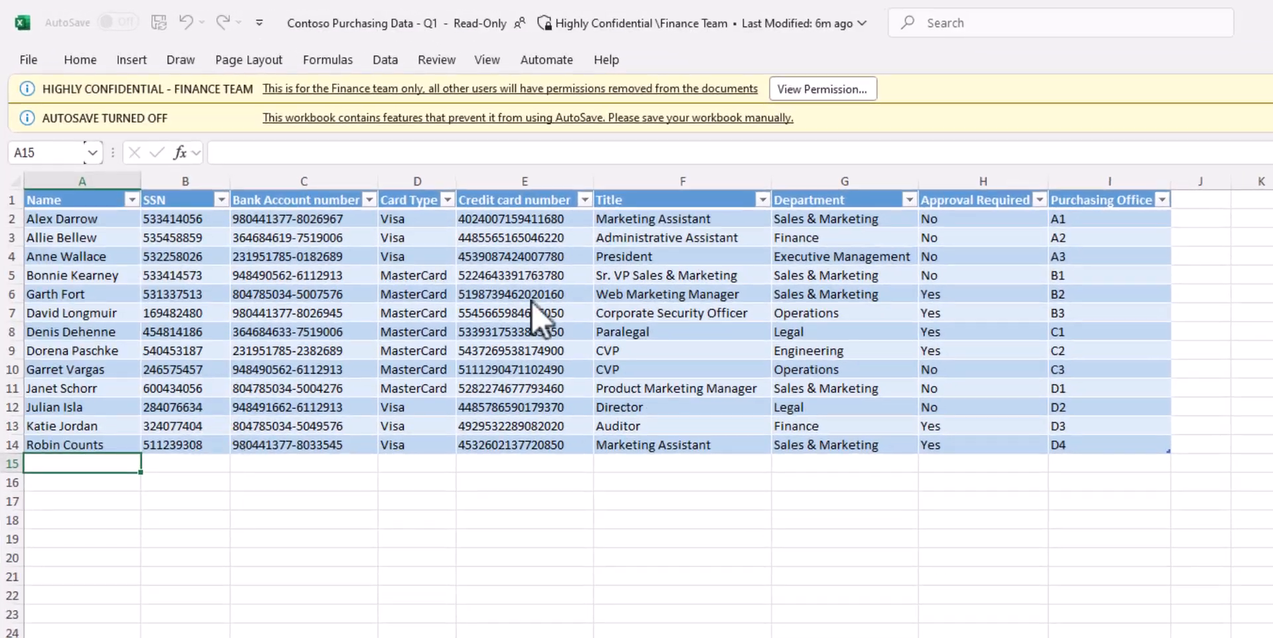
click(830, 91)
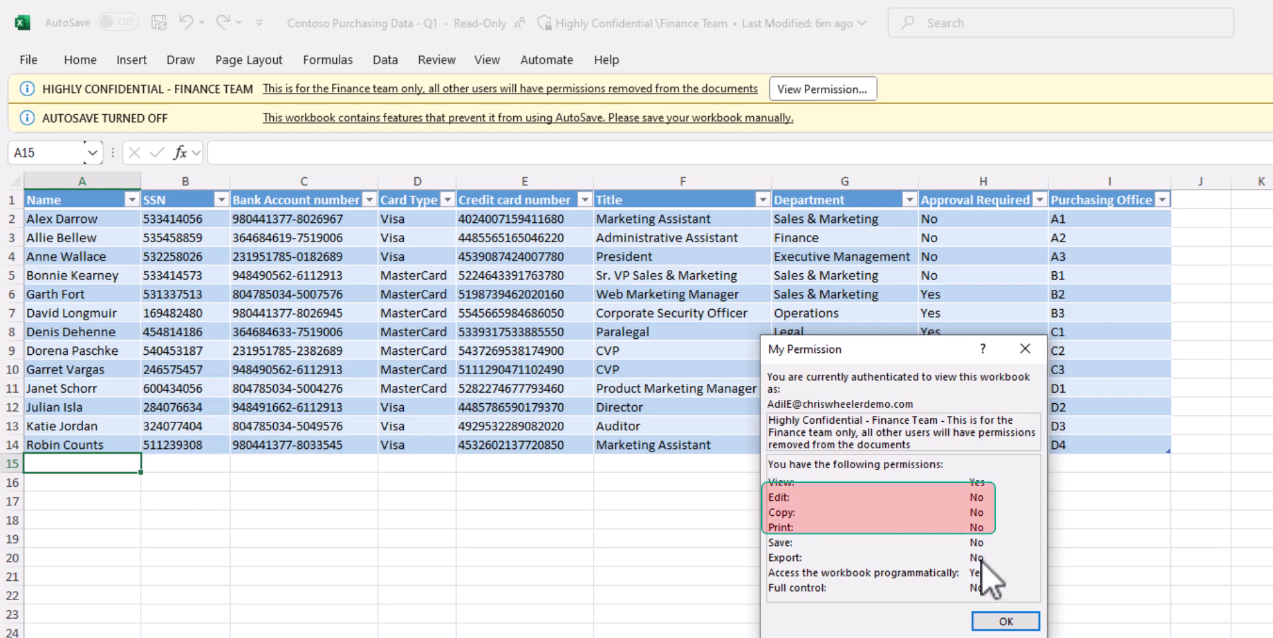
click(1005, 621)
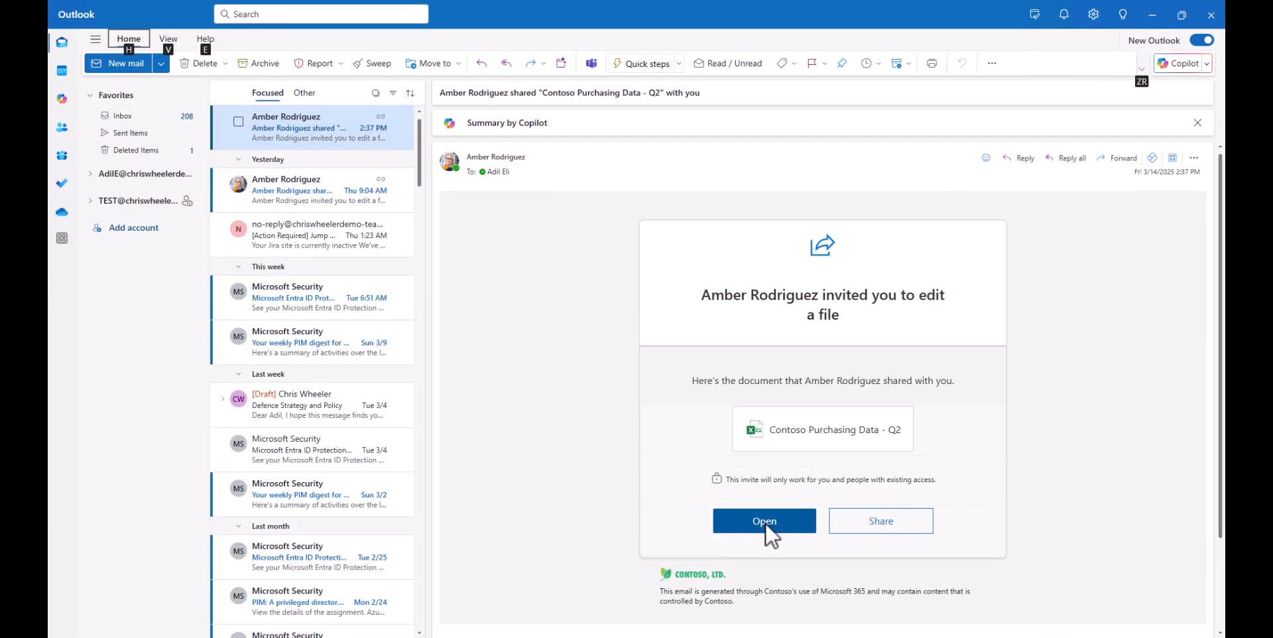
- From the Outlook sharing invitation, open the Contoso Purchasing Data - Q2 workbook and try to use Copilot in it
click(765, 522)
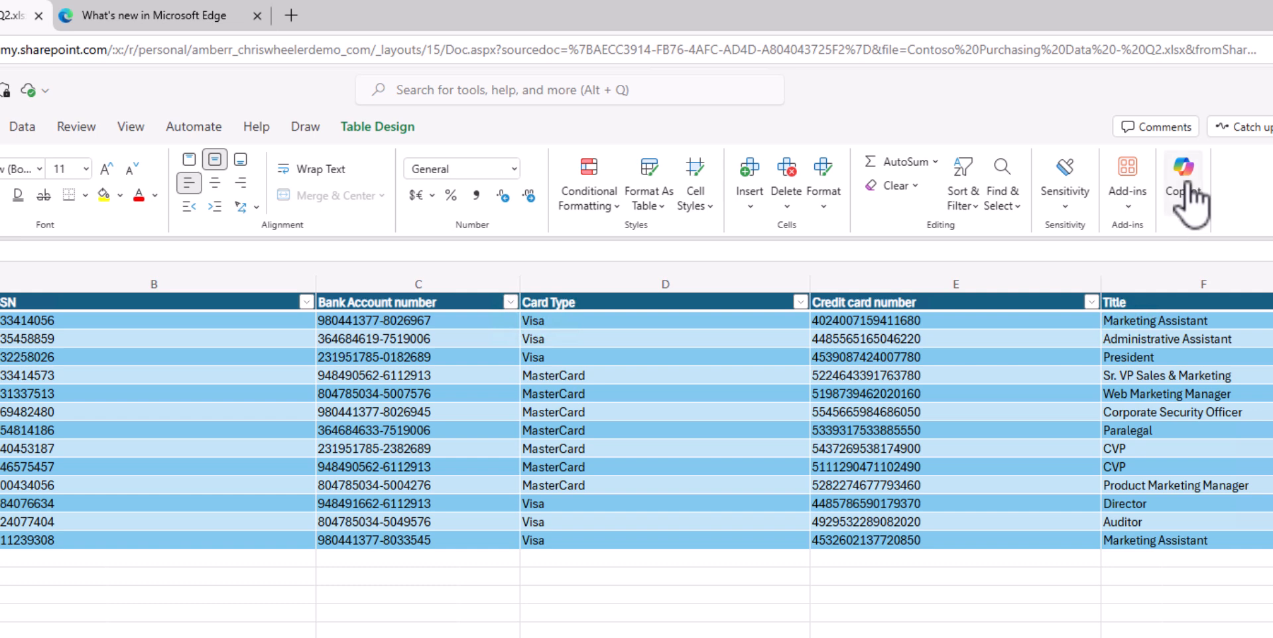
click(1186, 189)
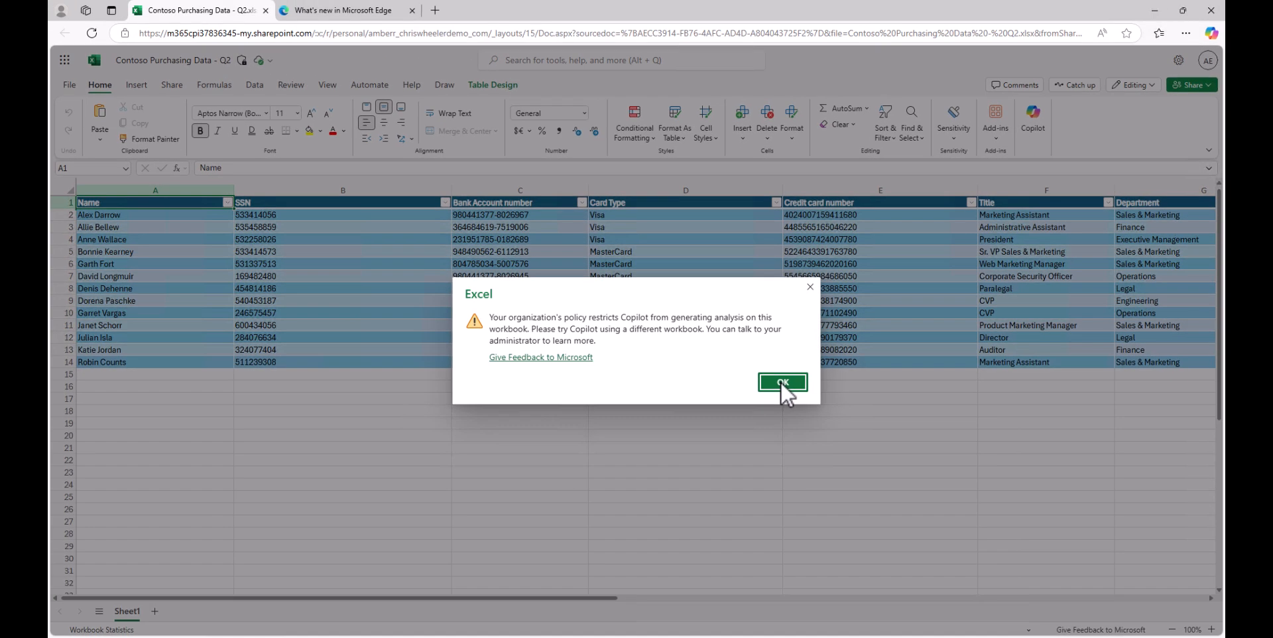
click(843, 401)
- Open the Q2 workbook in desktop Excel, choosing to open it anyway despite the encryption
click(1132, 85)
click(1106, 169)
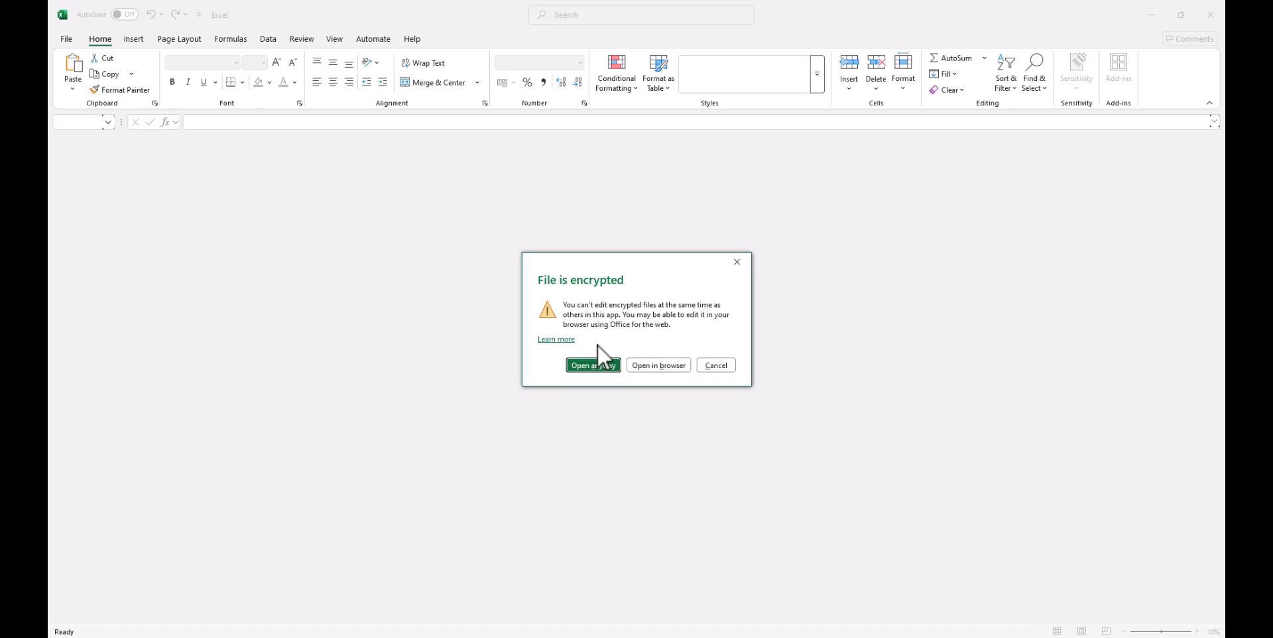
click(593, 365)
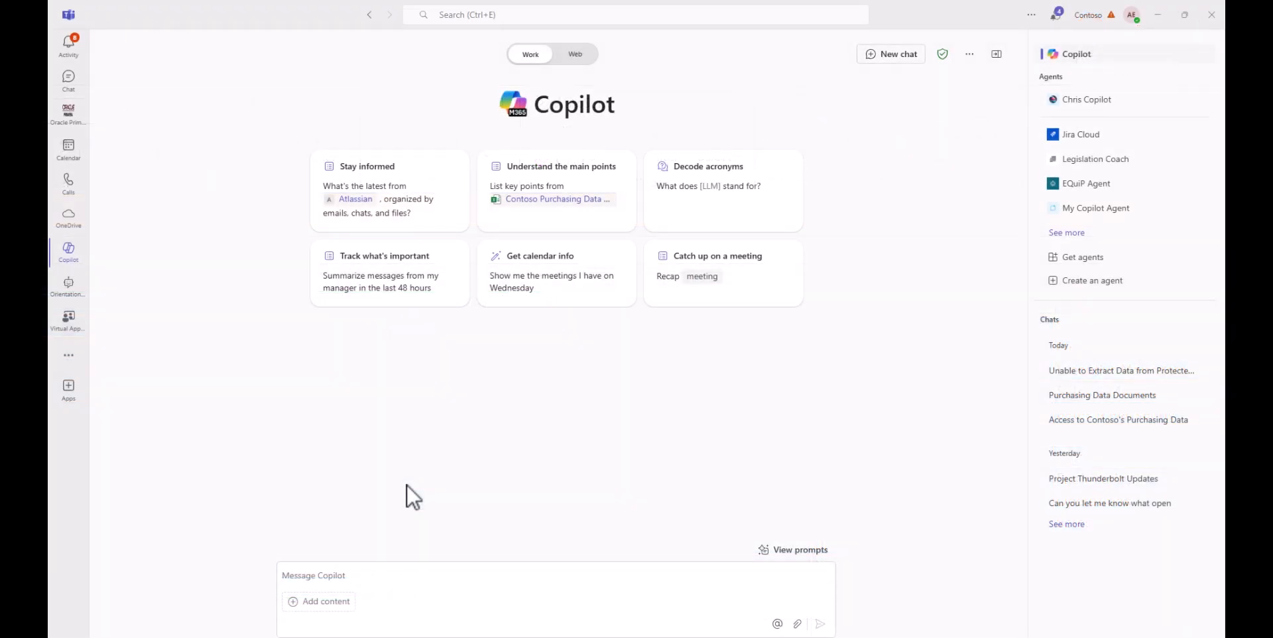
- In Teams Copilot, request a summary of Contoso Purchasing Data - Q2.xlsx and ask whether a specific person from the workbook is mentioned
click(346, 576)
text(Summarise )
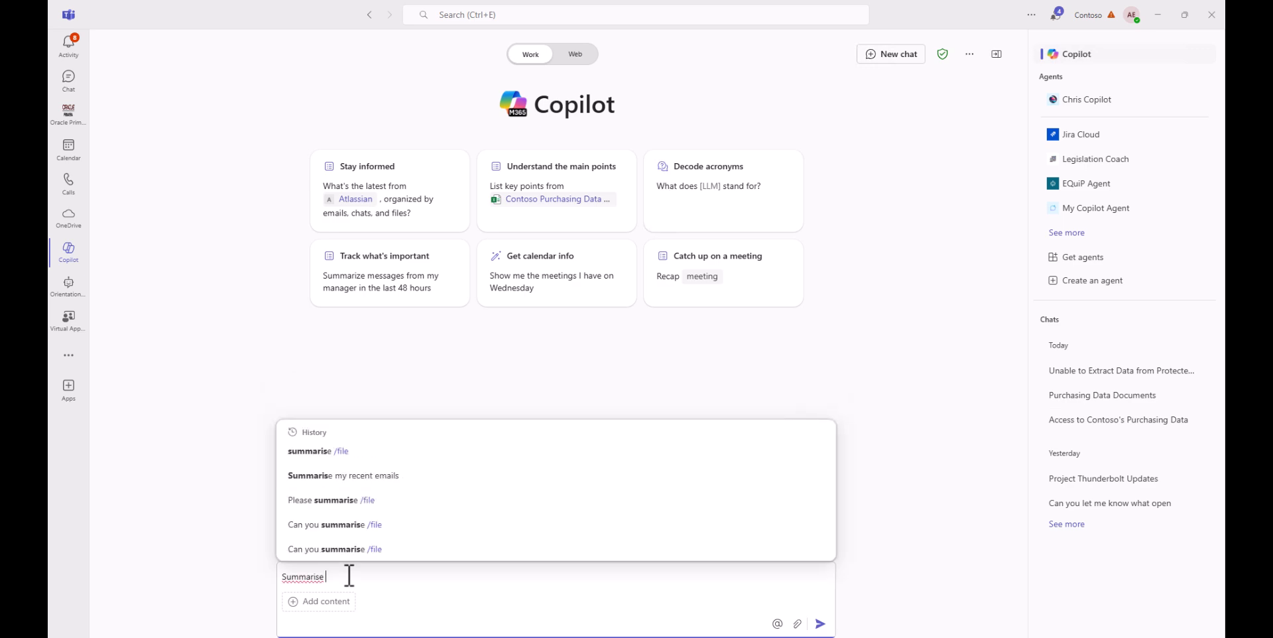
text(/contoso)
click(380, 440)
text(and let me know if Anne Wallace is m)
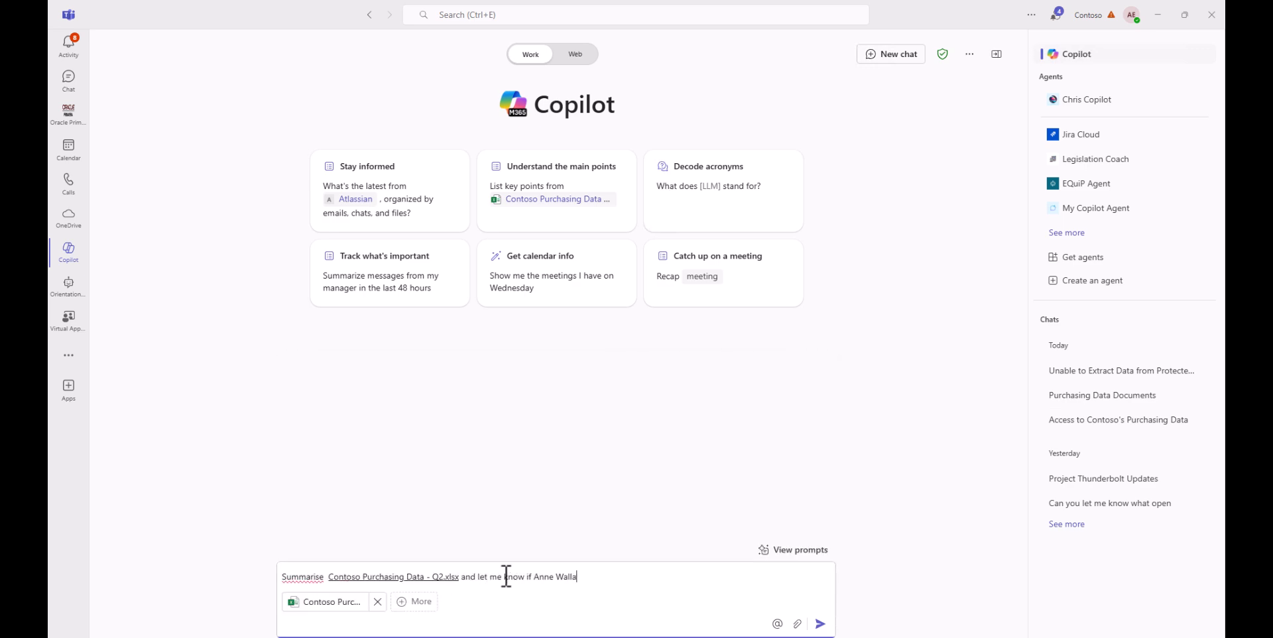
text(entioned in there)
key(Return)
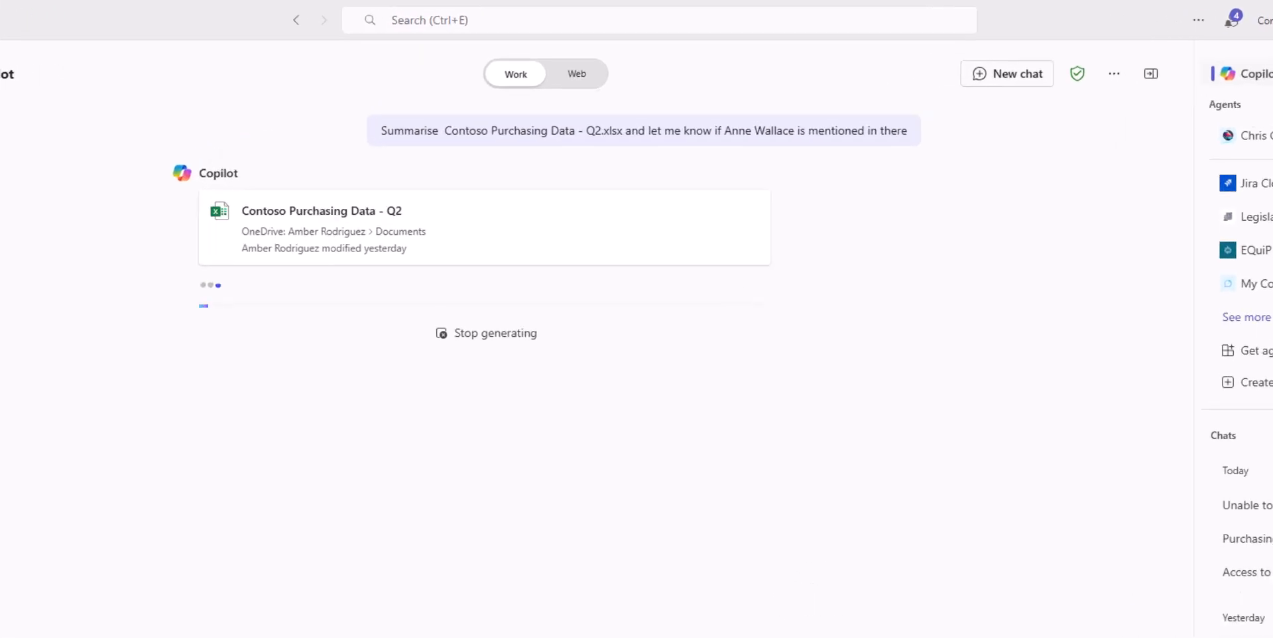